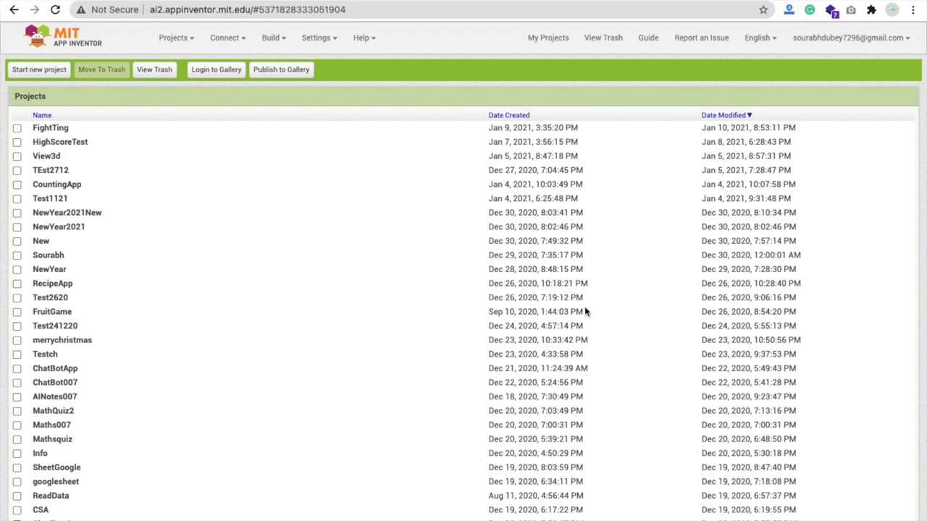
Create a new App Inventor project named FightingGame7
left_click(57, 72)
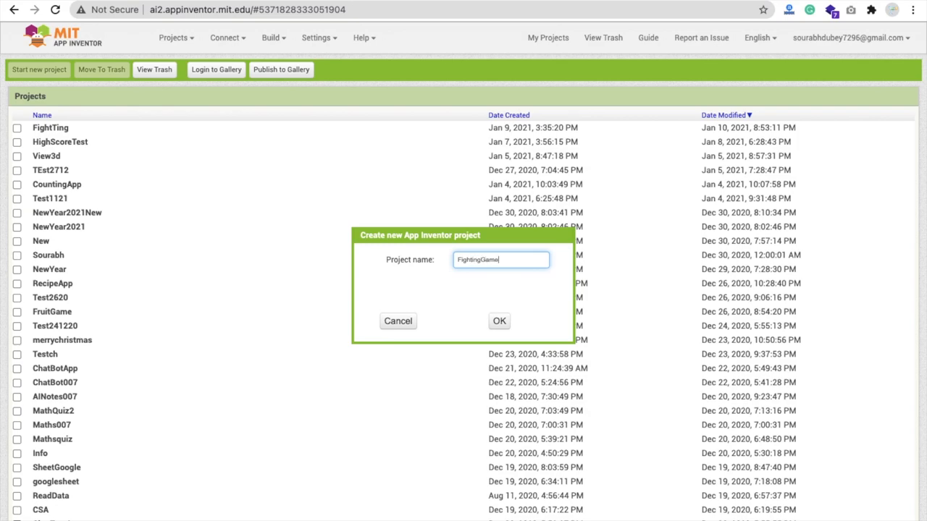
key("Return")
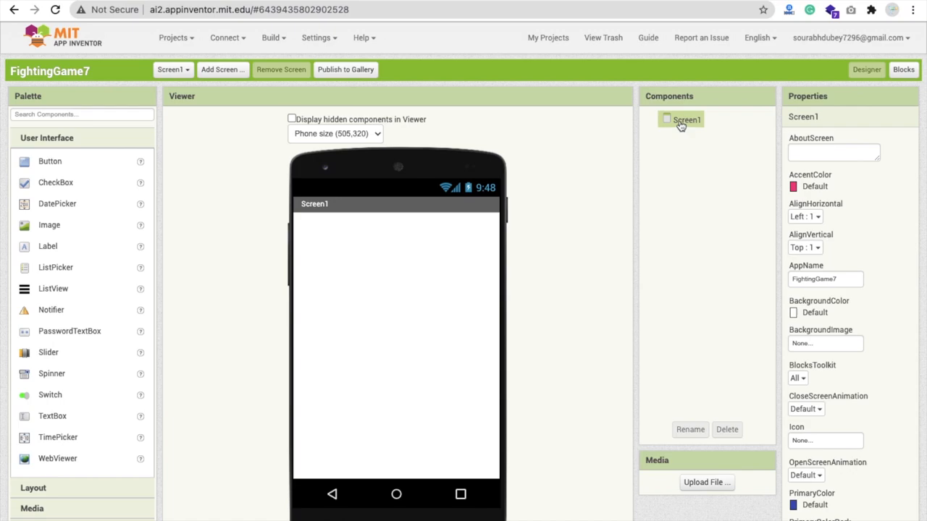
Set the ScreenOrientation property of Screen1 to Landscape
scroll(735, 237, "down", 3)
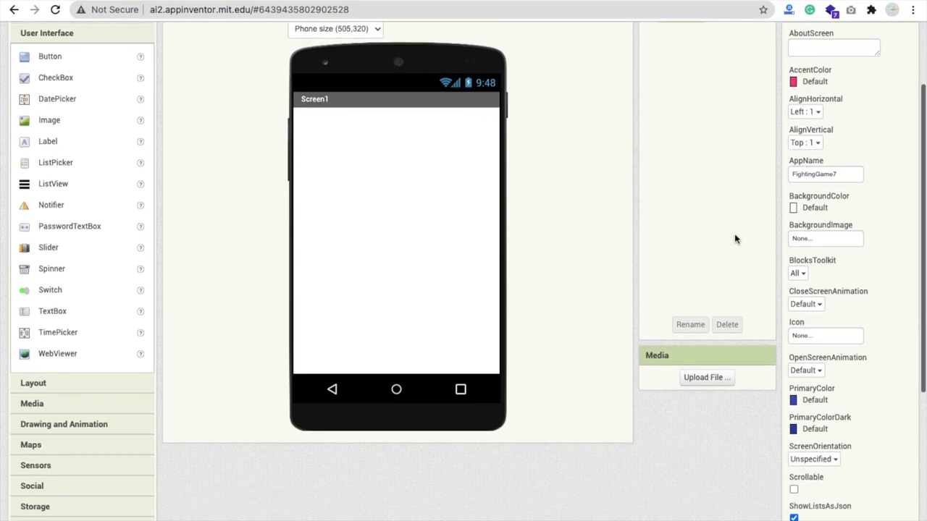
scroll(794, 370, "down", 2)
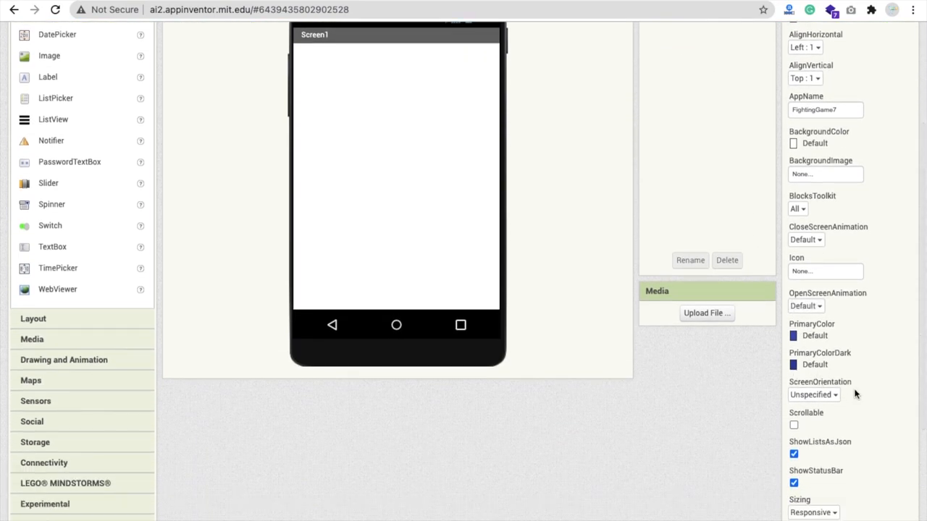
left_click(823, 396)
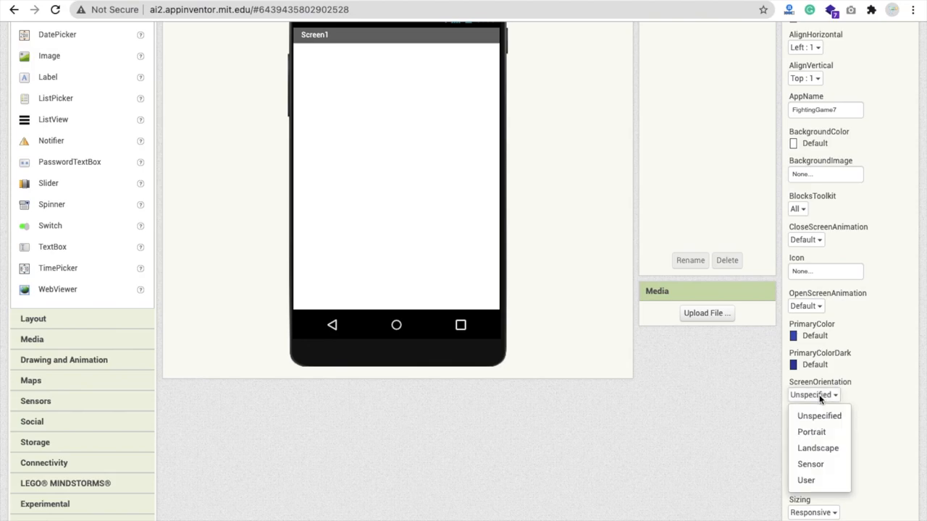
left_click(819, 448)
scroll(551, 307, "up", 5)
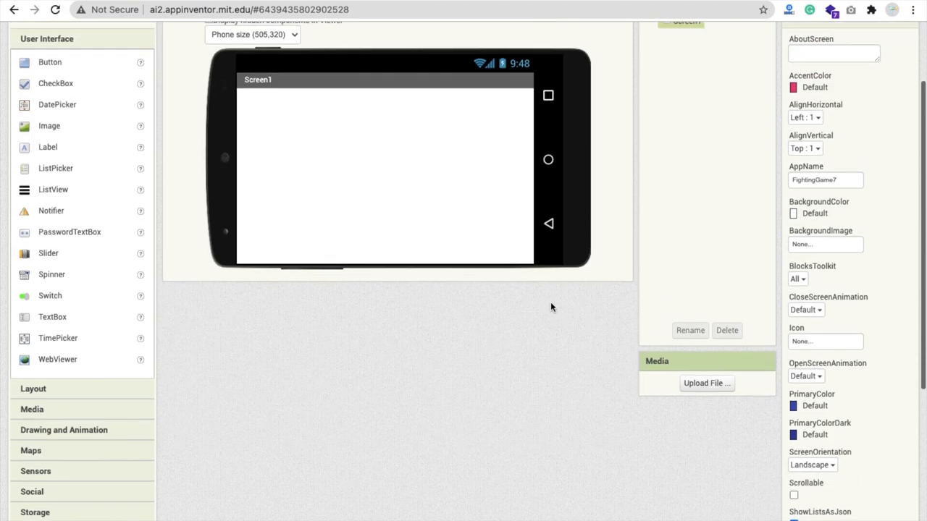
scroll(416, 425, "up", 1)
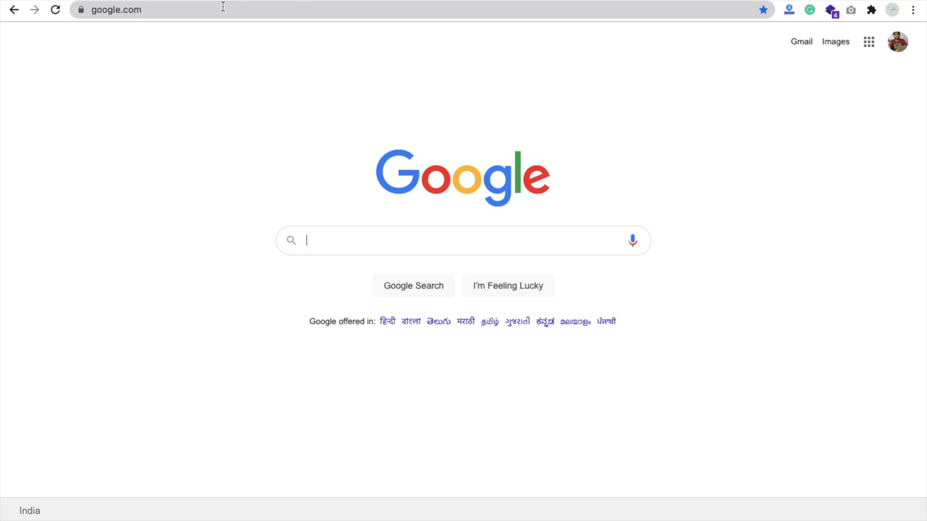
Find the Mixamo site with a Google search for "mixamo" and sign in using the account's e-mail address
type("mixamo")
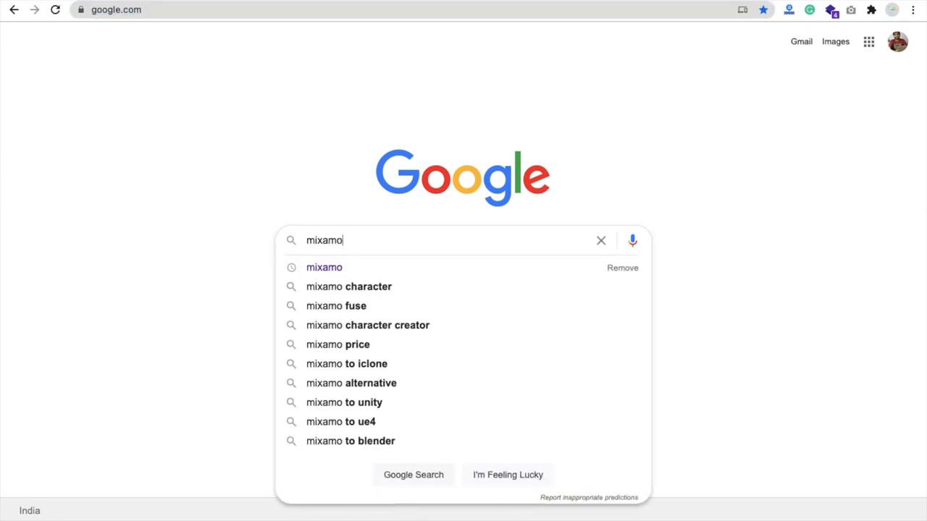
key("Return")
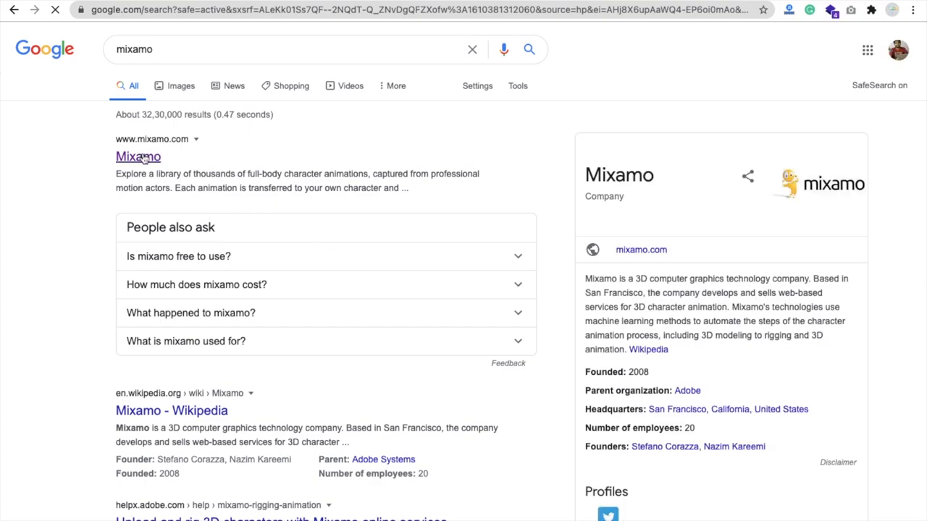
left_click(144, 159)
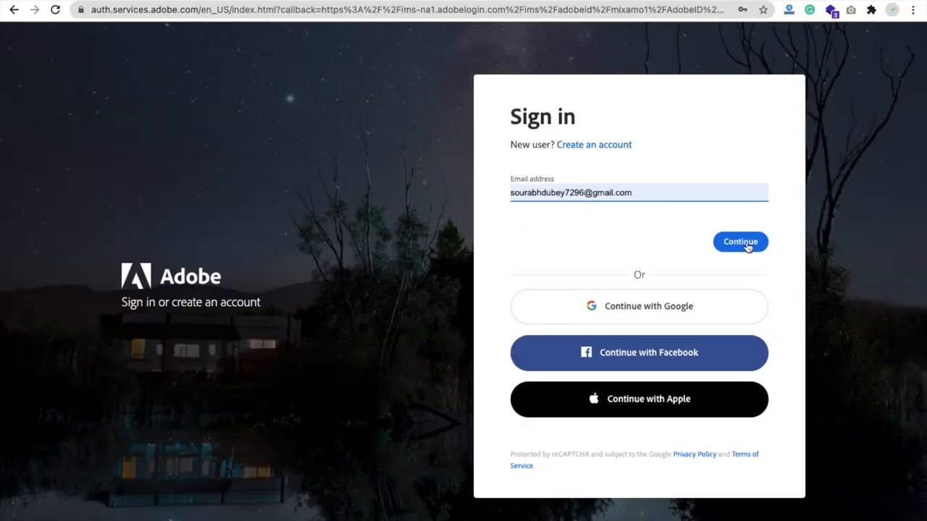
left_click(748, 247)
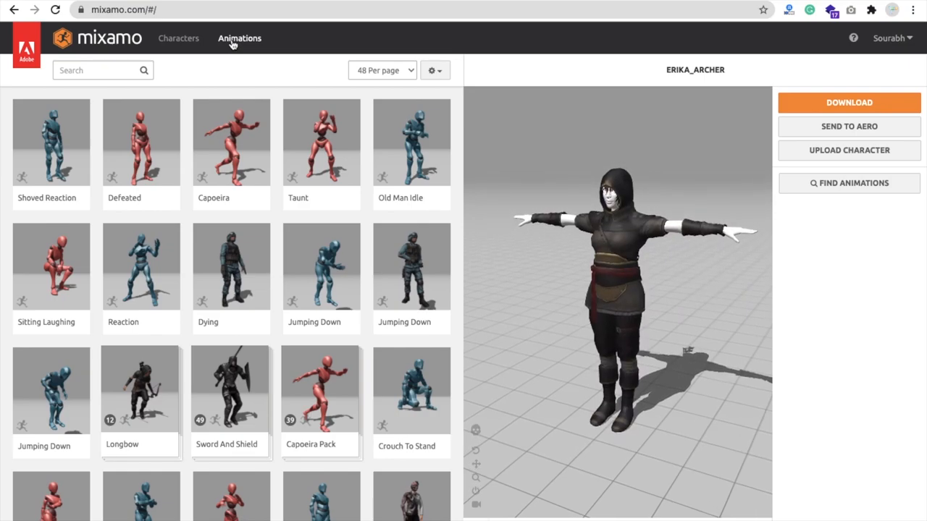
Show the Mixamo character library and enlarge its thumbnails to two per row
left_click(175, 43)
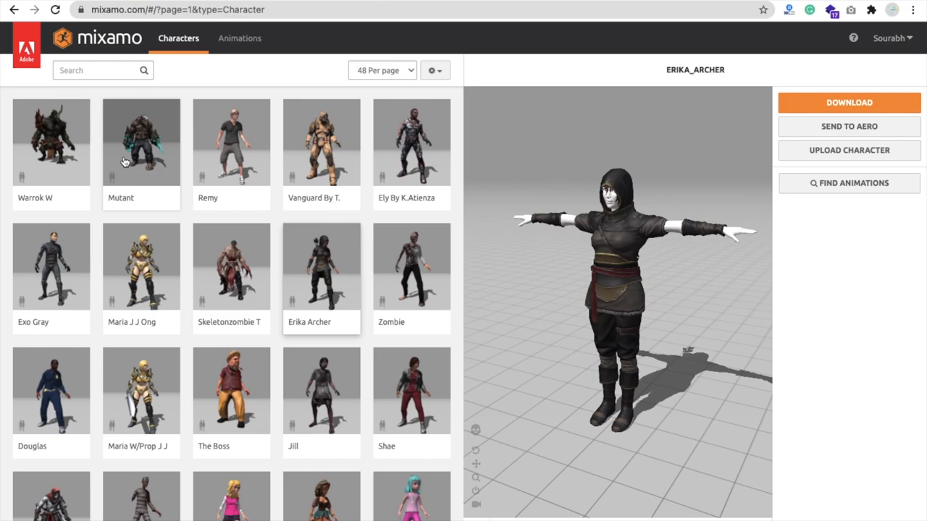
left_click(431, 74)
left_click(396, 152)
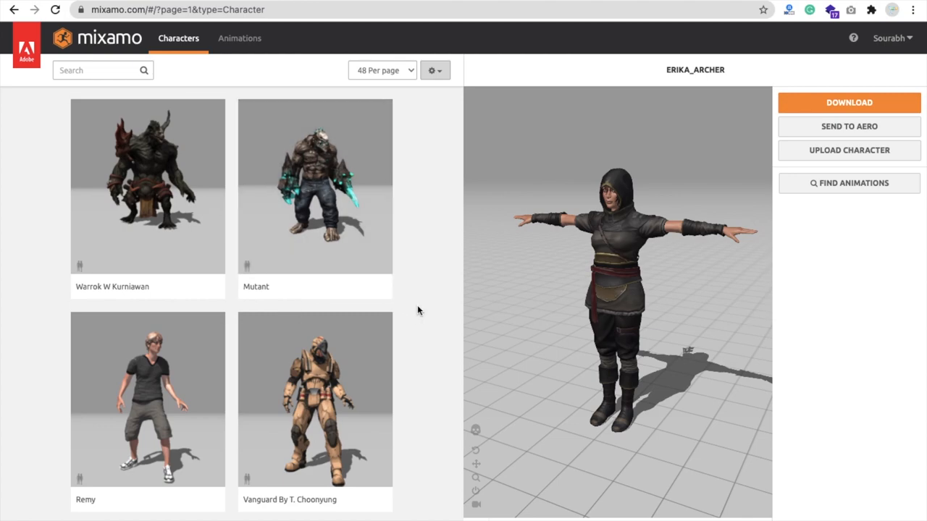
Load the Mutant character into the preview and rotate it to face the camera
scroll(417, 308, "down", 1)
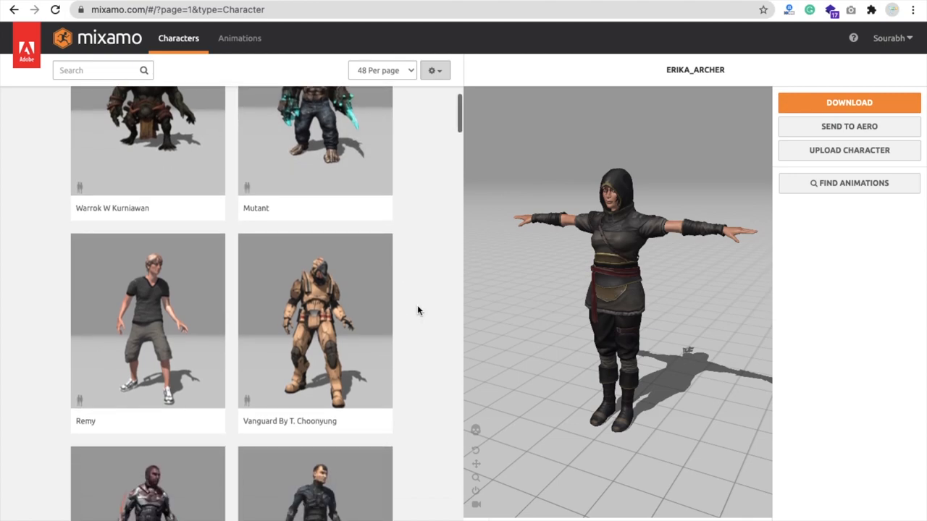
scroll(417, 310, "down", 3)
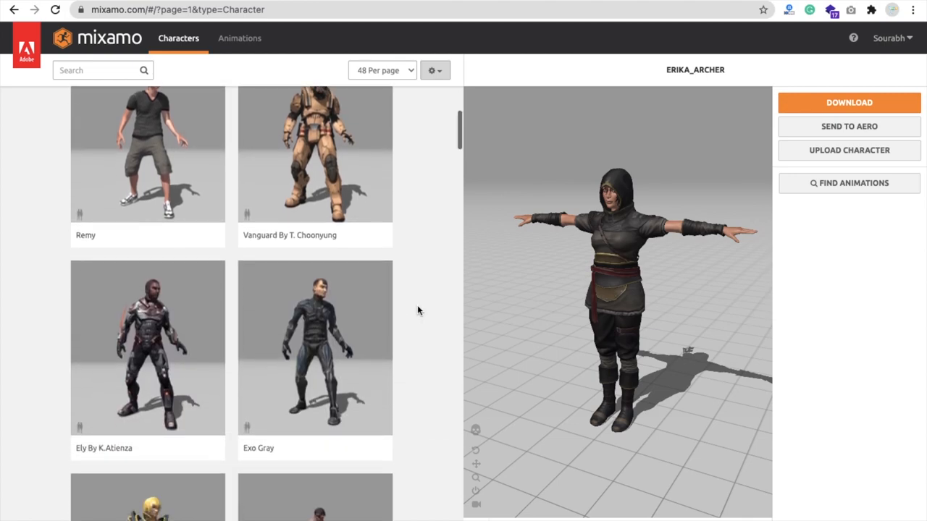
scroll(417, 310, "up", 4)
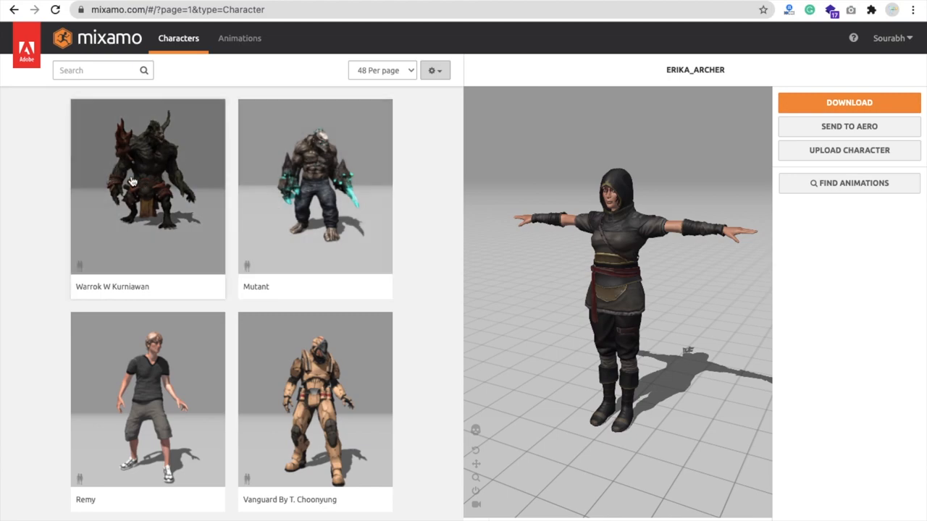
left_click(313, 194)
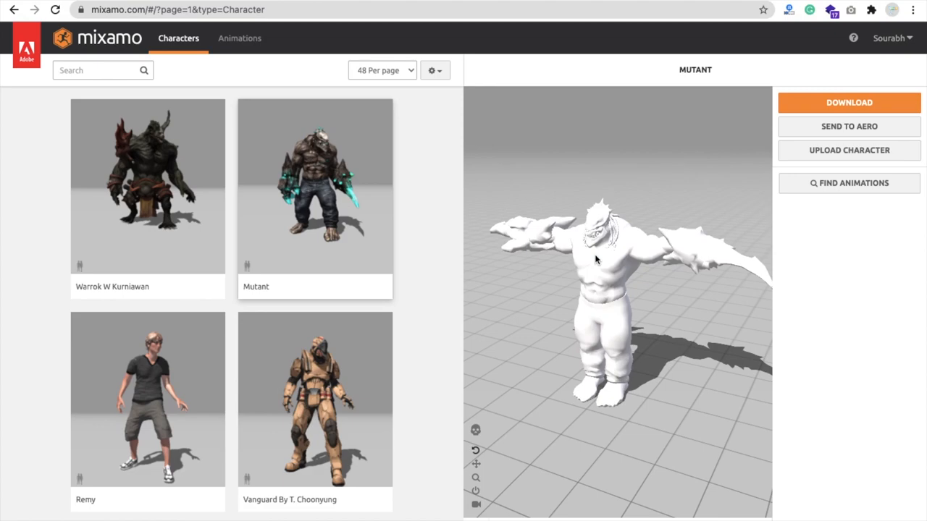
left_click_drag(592, 200, 649, 313)
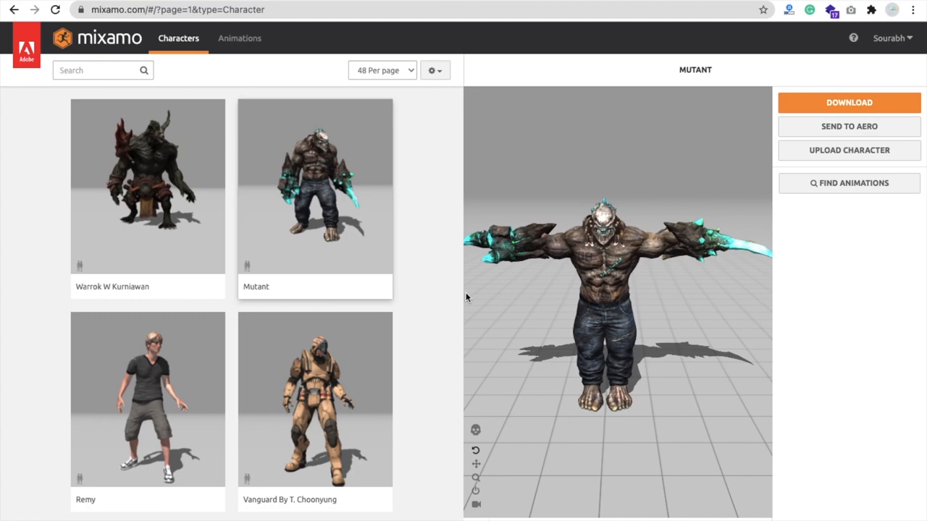
Apply the Defeated animation from the animation library to the Mutant character
left_click(242, 41)
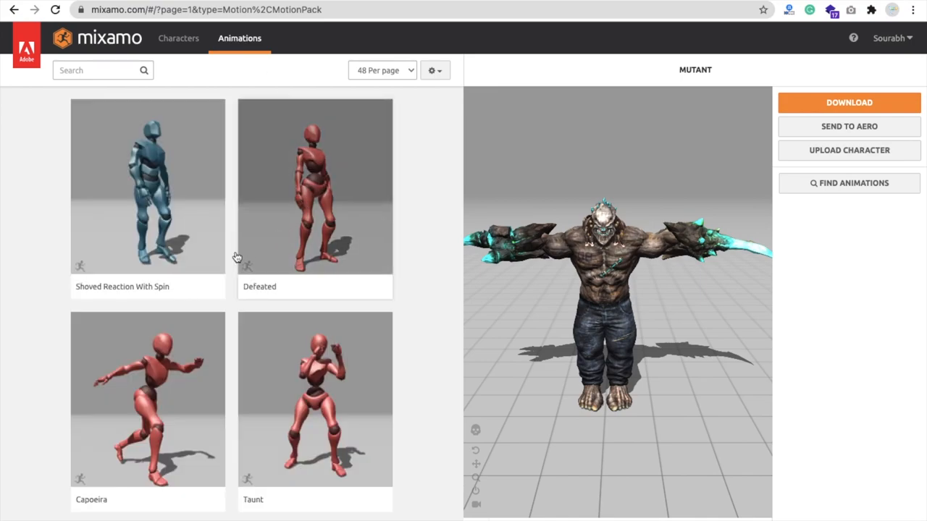
scroll(260, 360, "down", 1)
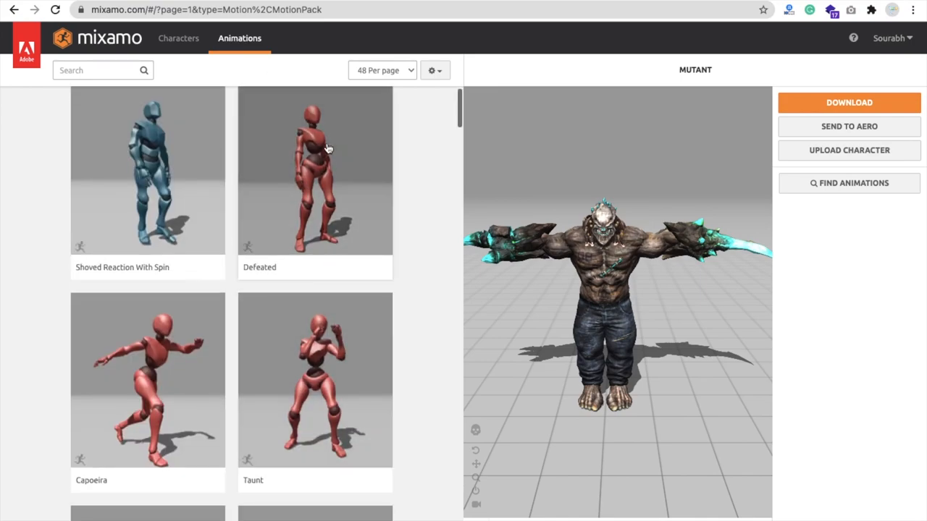
scroll(276, 371, "down", 2)
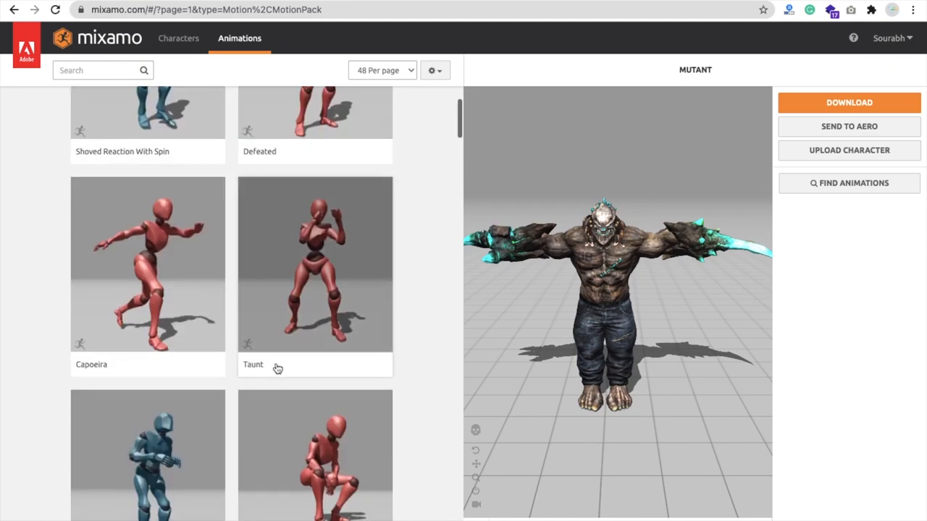
scroll(296, 275, "up", 2)
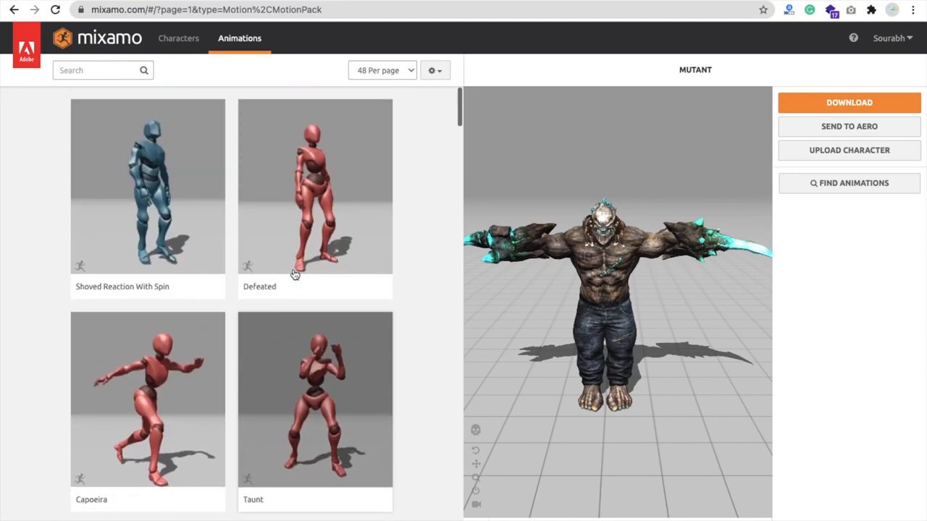
left_click(335, 206)
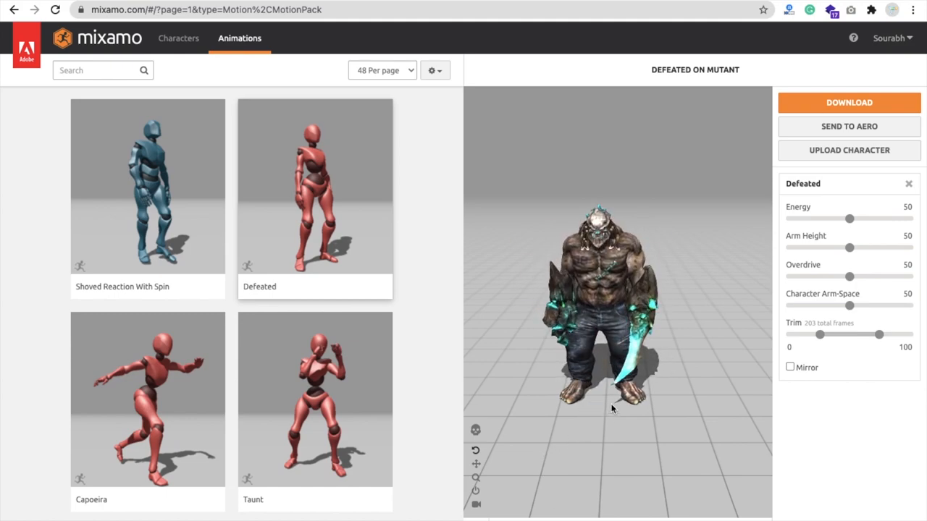
Rotate the Mutant to a side profile in the preview and capture a cropped screenshot of the figure
left_click_drag(632, 391, 559, 388)
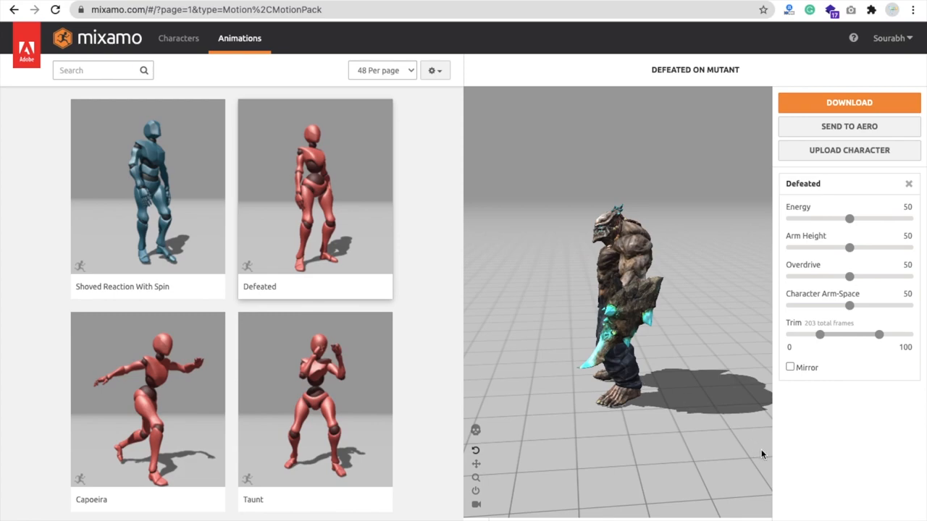
left_click(846, 103)
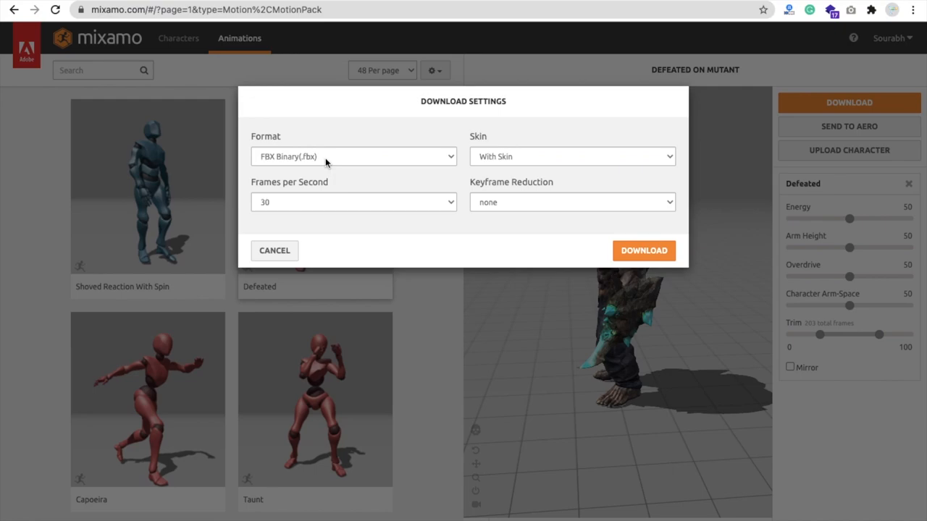
left_click(279, 254)
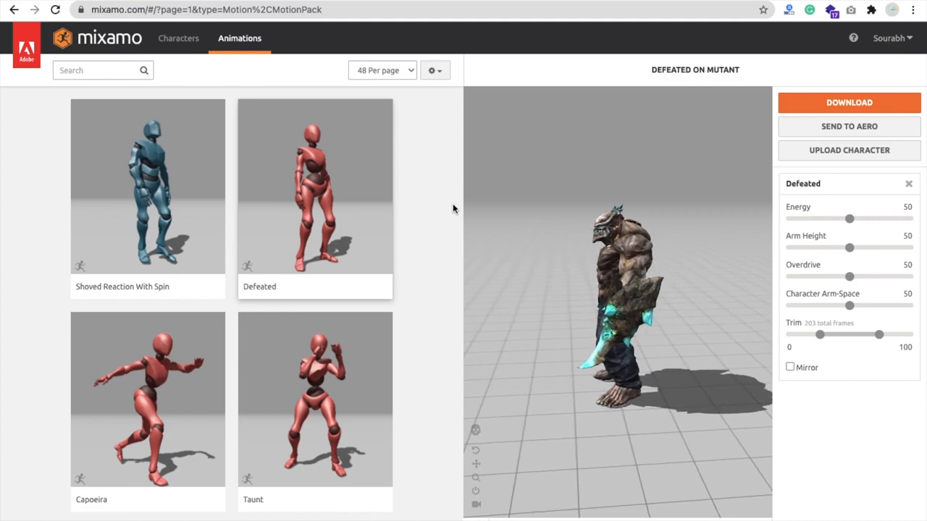
left_click_drag(576, 191, 688, 428)
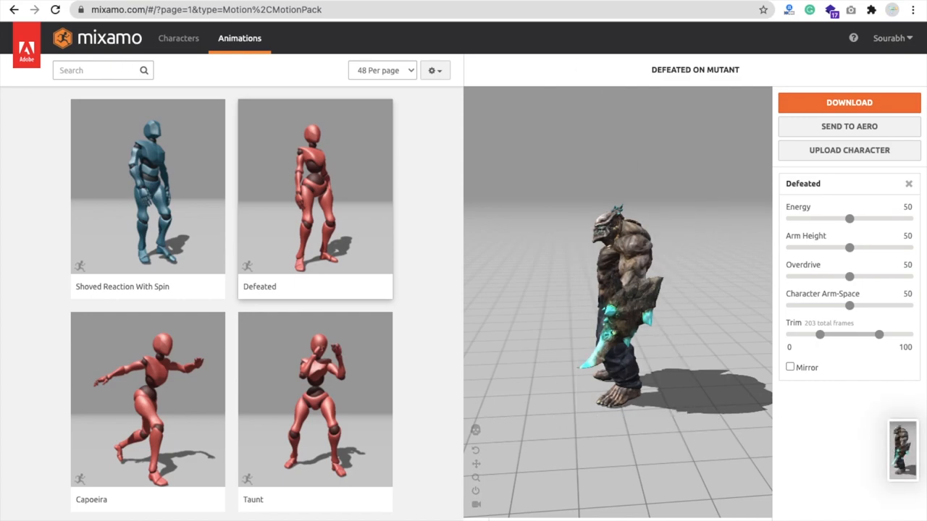
Open the transparent PNG creator at onlinepngtools.com/create-transparent-png in a new browser tab
key("ctrl+t")
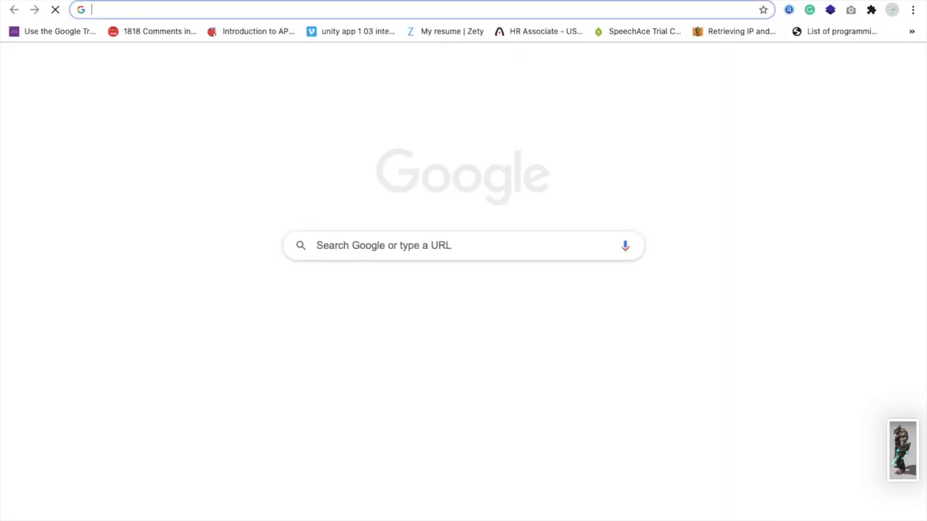
type("onli")
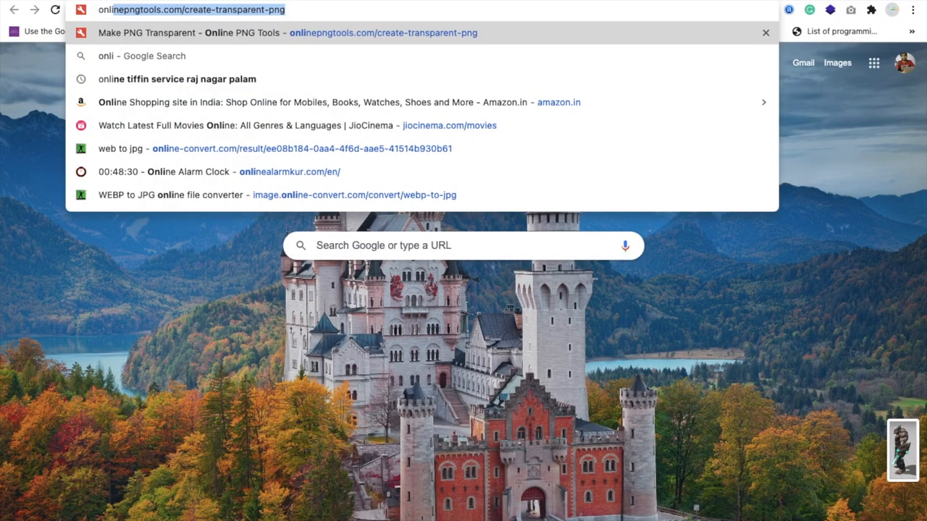
key("Return")
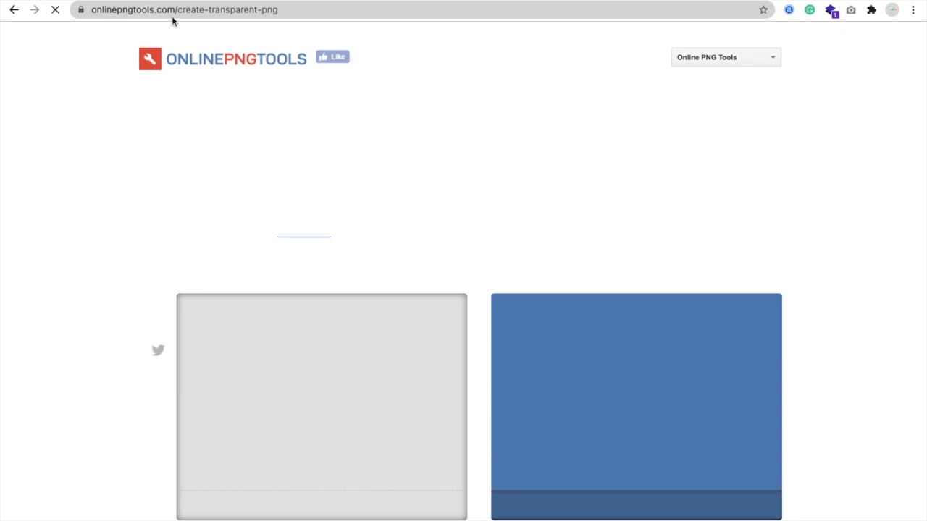
Import the Mutant screenshot from the Desktop folder as the input PNG
scroll(468, 285, "down", 3)
left_click(466, 286)
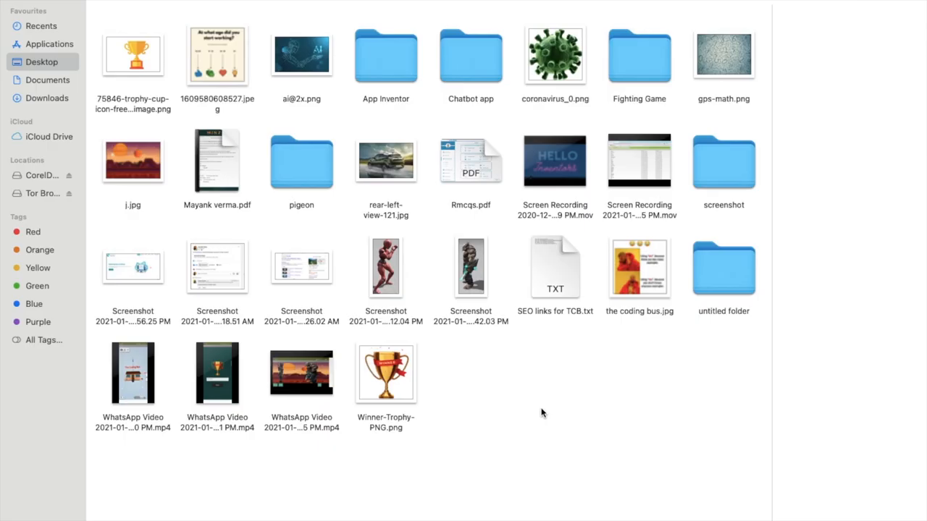
left_click(479, 264)
left_click_drag(478, 264, 294, 291)
Set the similar colour tone percentage to 10 in the PNG transparency options
scroll(93, 337, "down", 2)
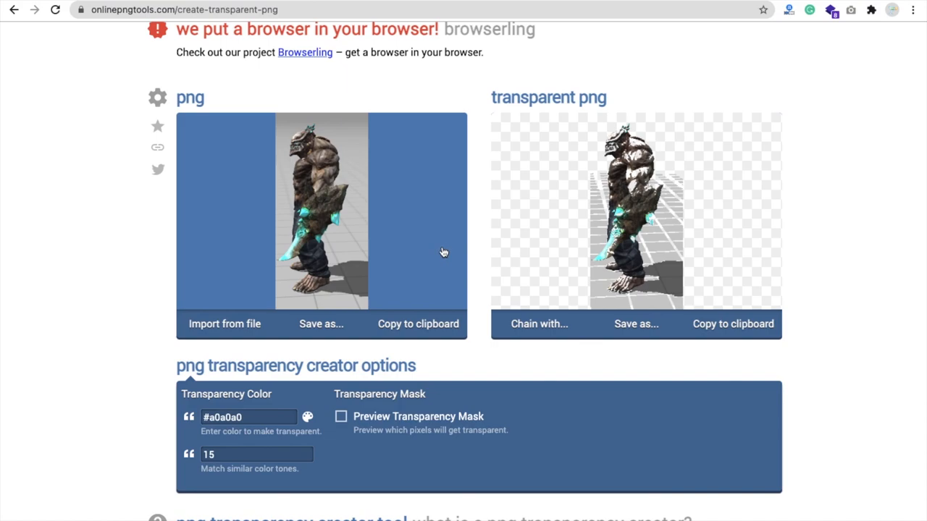
scroll(481, 268, "down", 1)
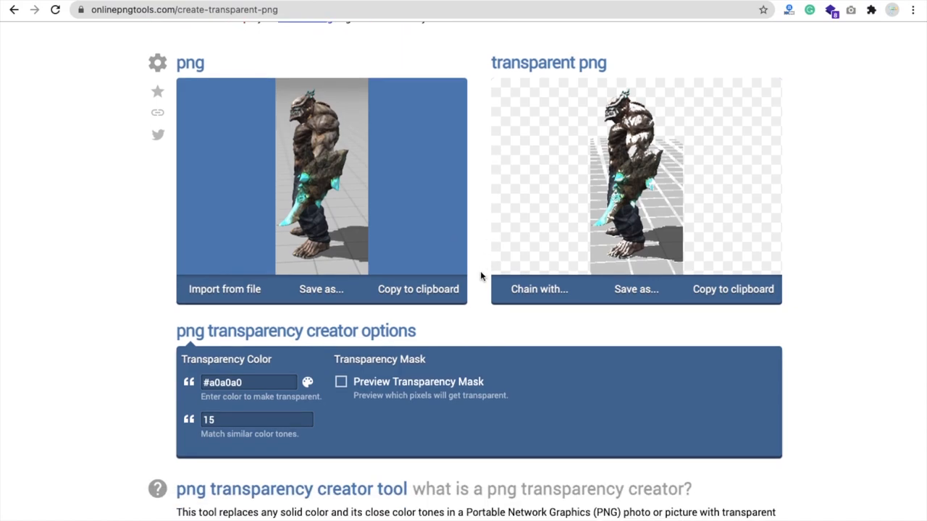
scroll(480, 271, "down", 1)
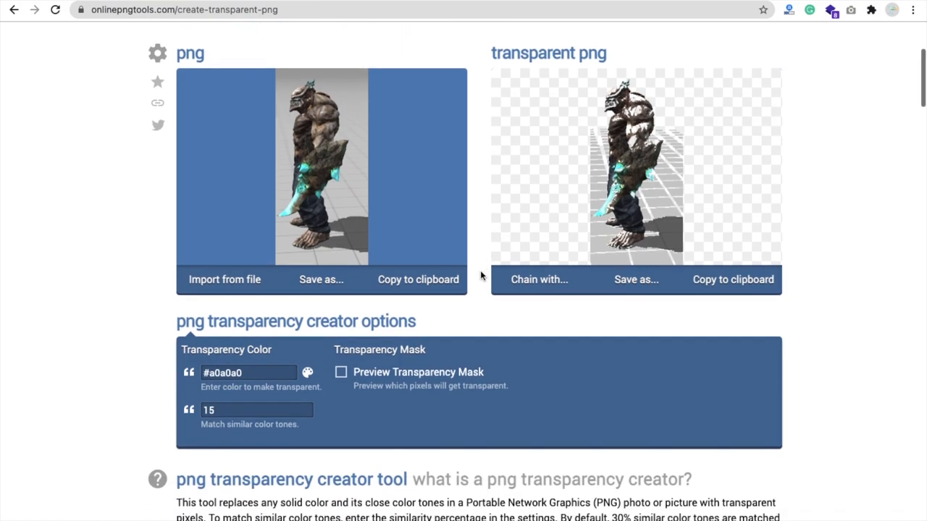
left_click(268, 409)
type("10")
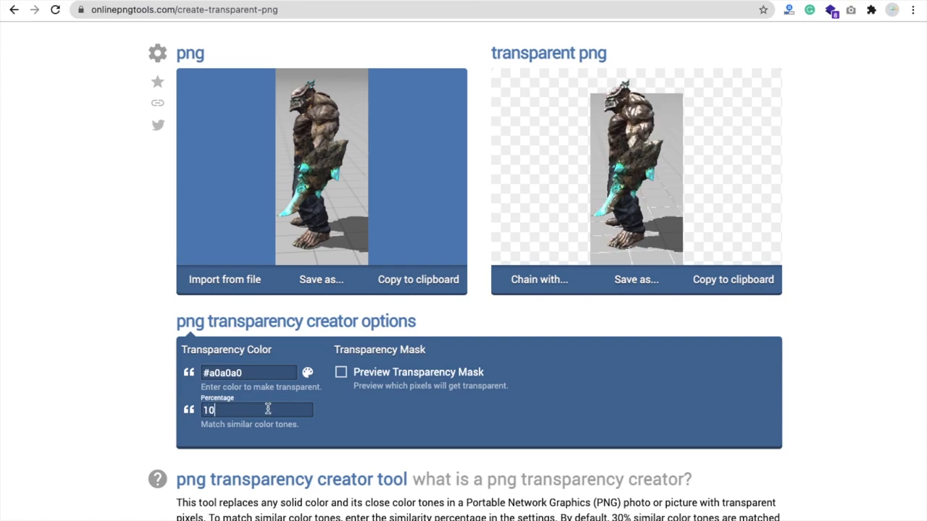
Try similar colour tone percentages of 12, 11 and 5 in the PNG transparency options
key("BackSpace")
type("2")
key("ctrl+a")
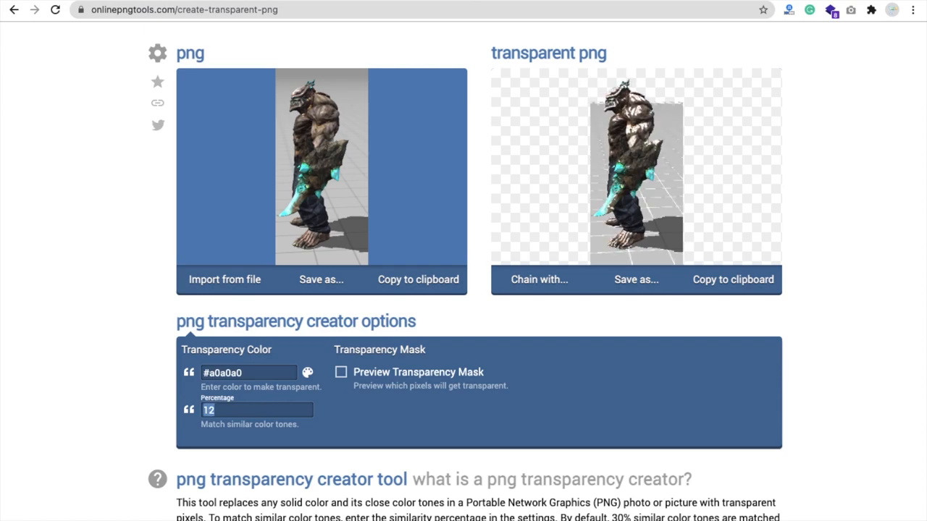
type("11")
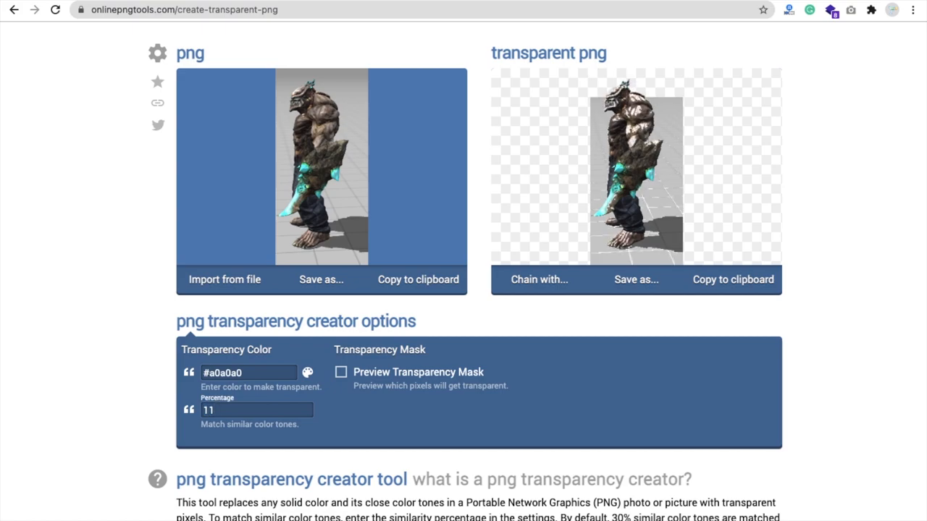
key("BackSpace")
key("BackSpace")
type("5")
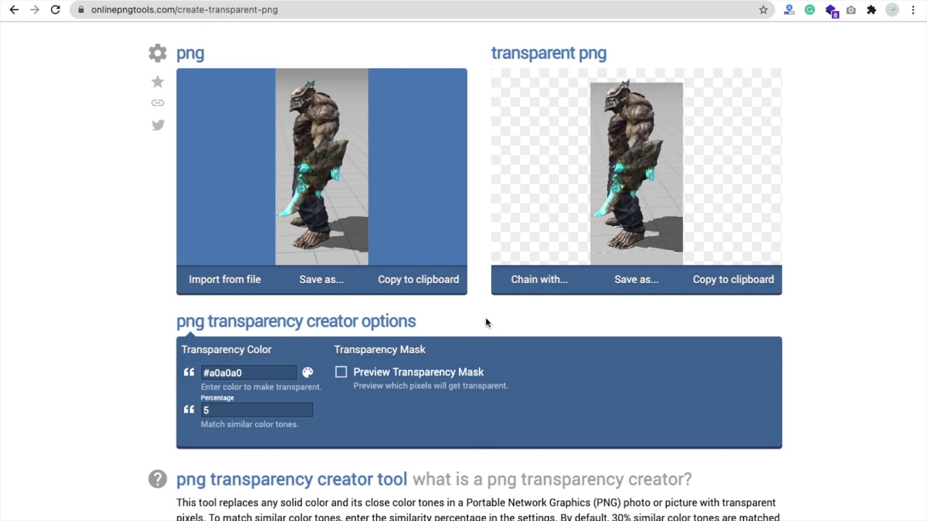
Sample the Mutant image's light grey background as #c8c8c8 with the browser inspector's colour picker, copy the code and close the inspector
right_click(485, 321)
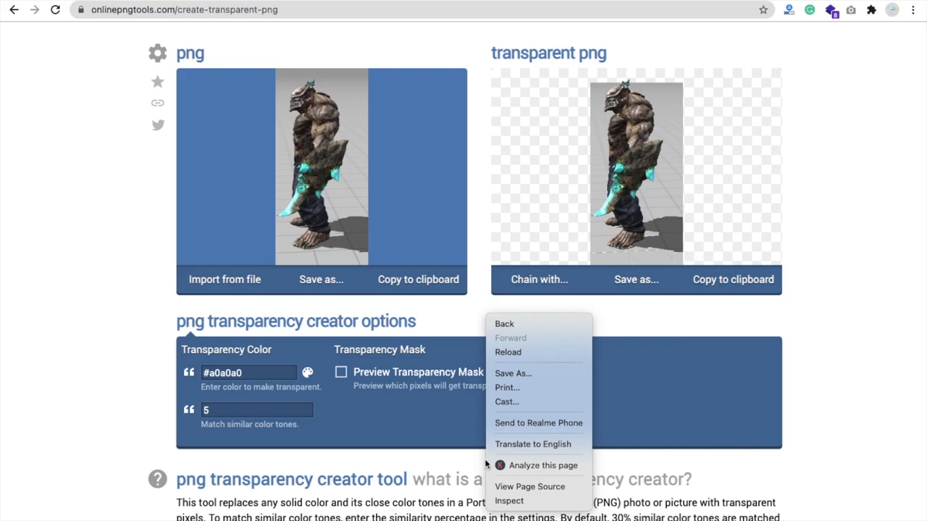
left_click(495, 506)
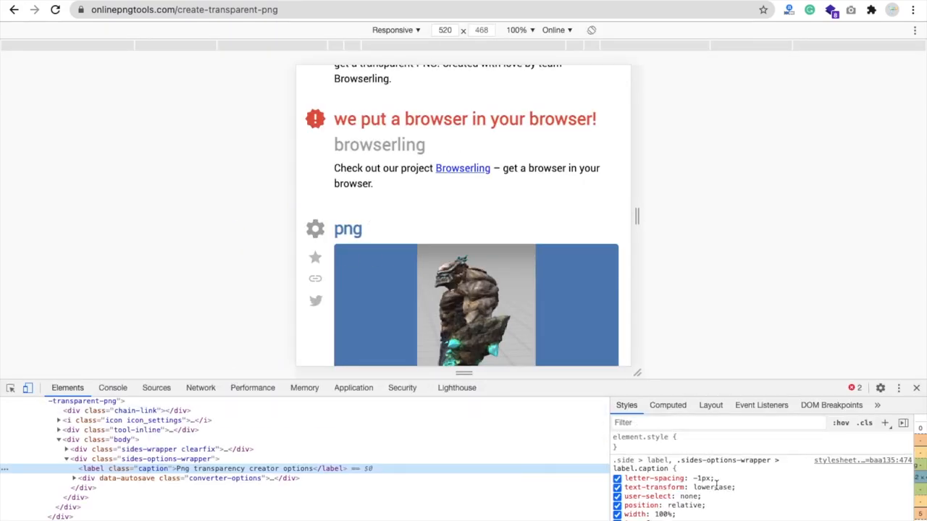
scroll(703, 504, "down", 2)
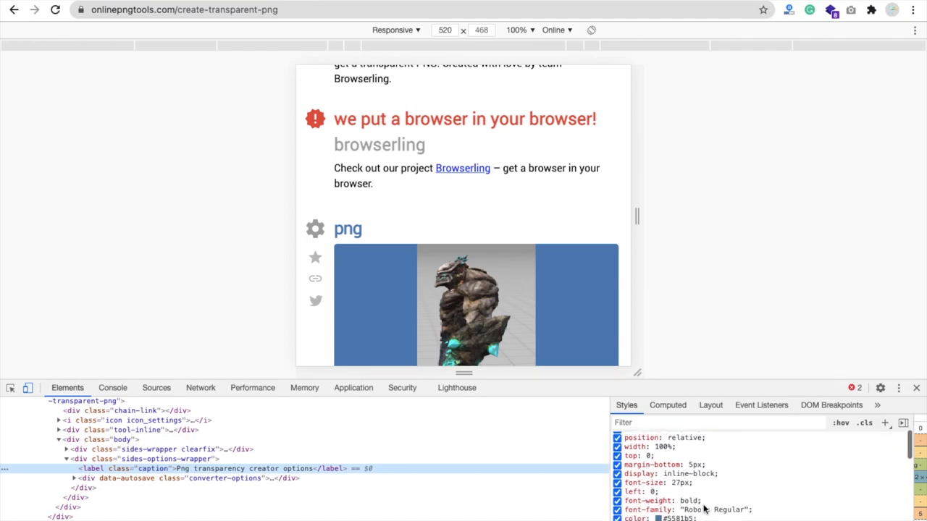
scroll(703, 504, "down", 1)
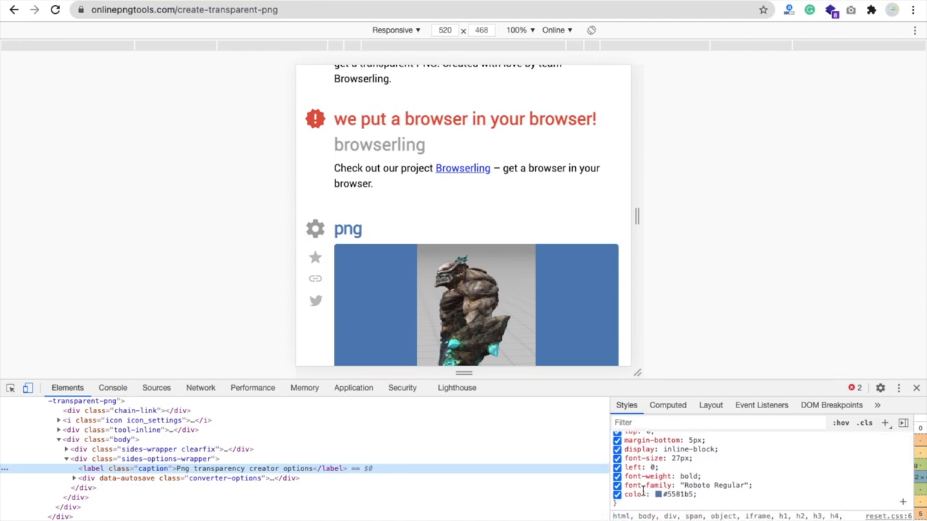
left_click(659, 494)
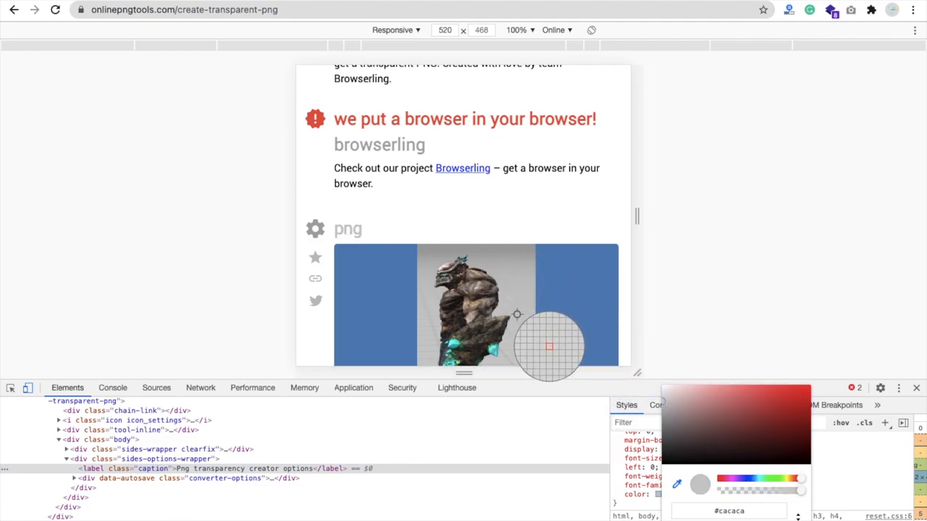
double_click(751, 512)
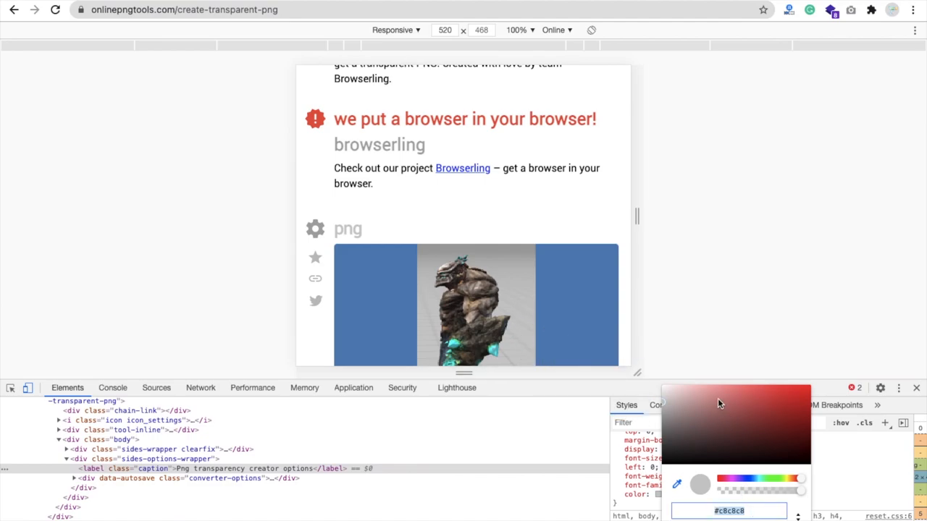
left_click_drag(693, 391, 696, 491)
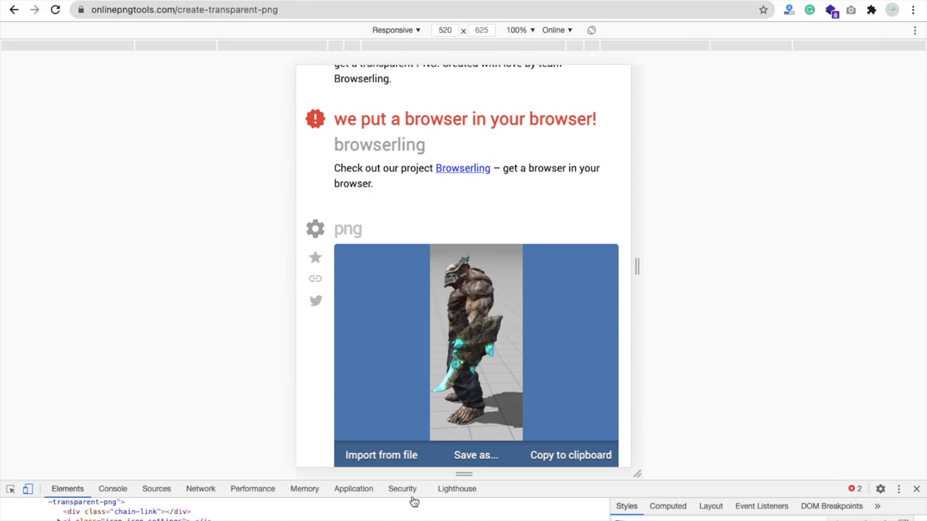
left_click(917, 491)
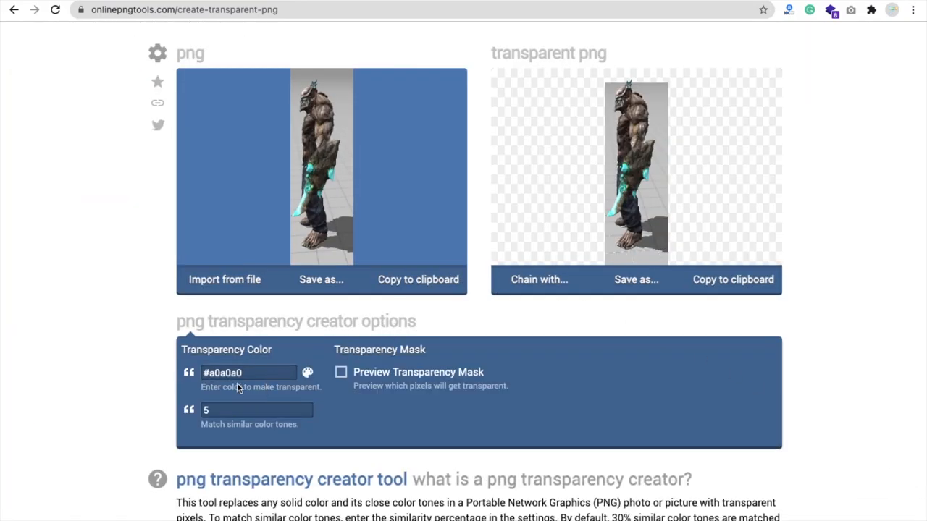
Set the transparency colour to the sampled grey #c8c8c8
left_click(232, 374)
type("#c8c8c8")
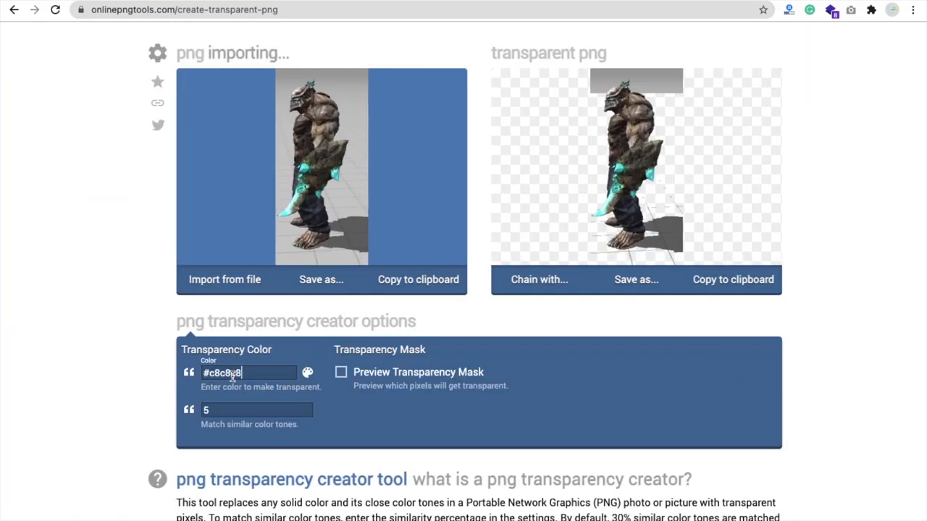
scroll(592, 376, "up", 1)
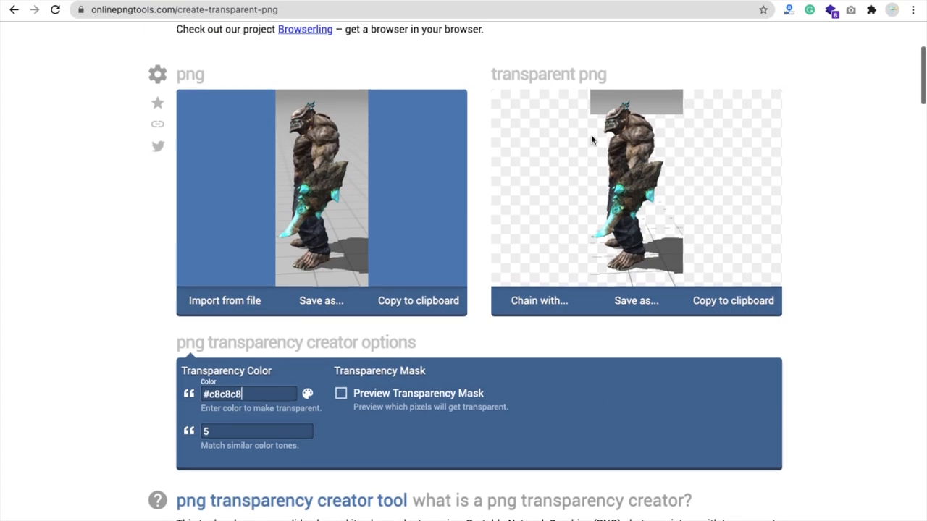
scroll(572, 388, "up", 2)
Test similar colour tone percentages of 12 and 14, and settle on 15
key("Tab")
type("12")
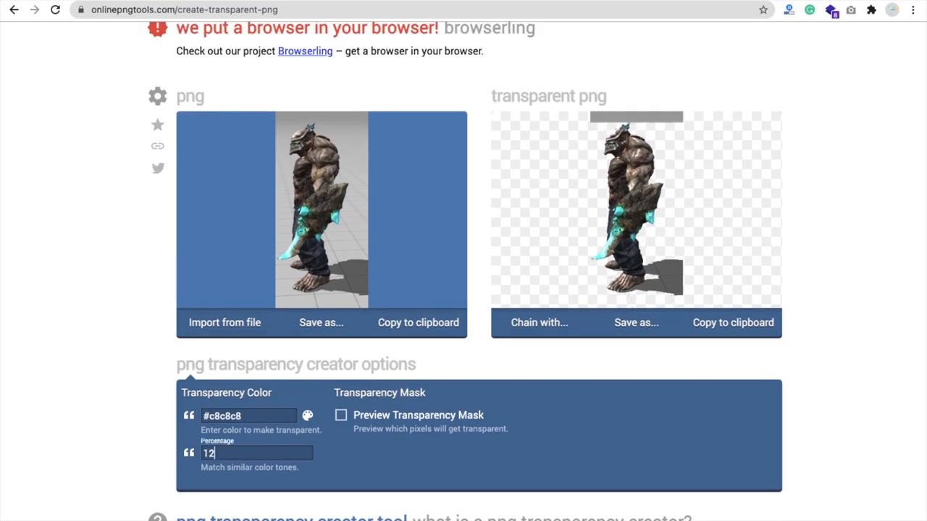
key("BackSpace")
key("BackSpace")
type("15")
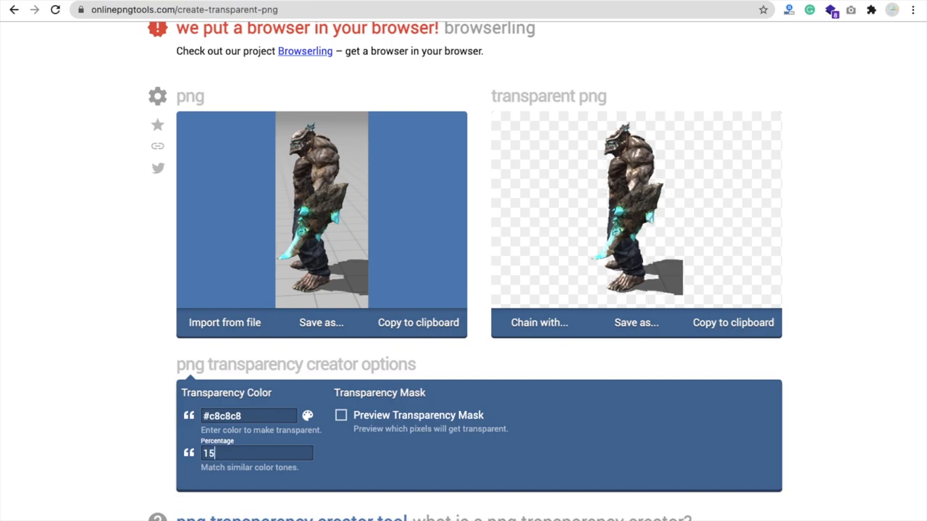
double_click(250, 453)
type("14")
key("BackSpace")
key("BackSpace")
type("15")
Download the transparent PNG and open output-onlinepngtools (2).png from the Downloads folder to check it
left_click(646, 324)
left_click(574, 322)
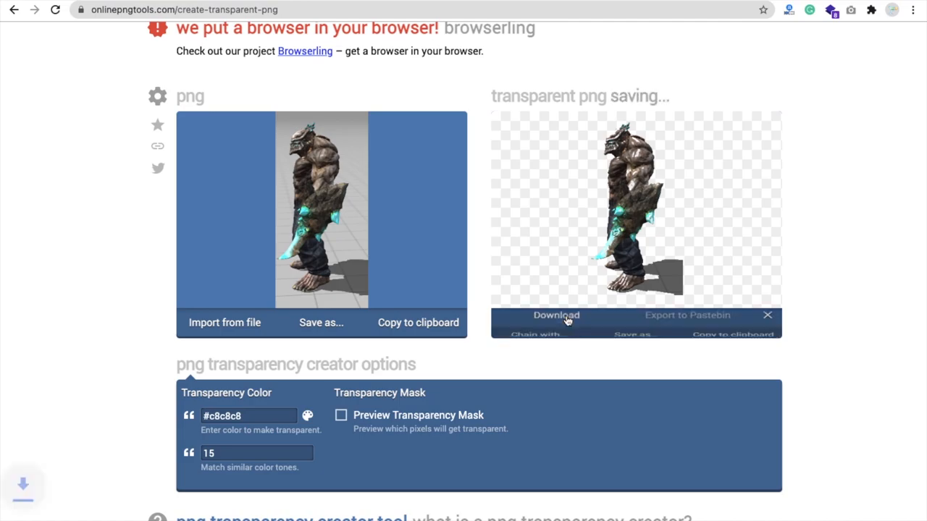
left_click(139, 519)
left_click(169, 517)
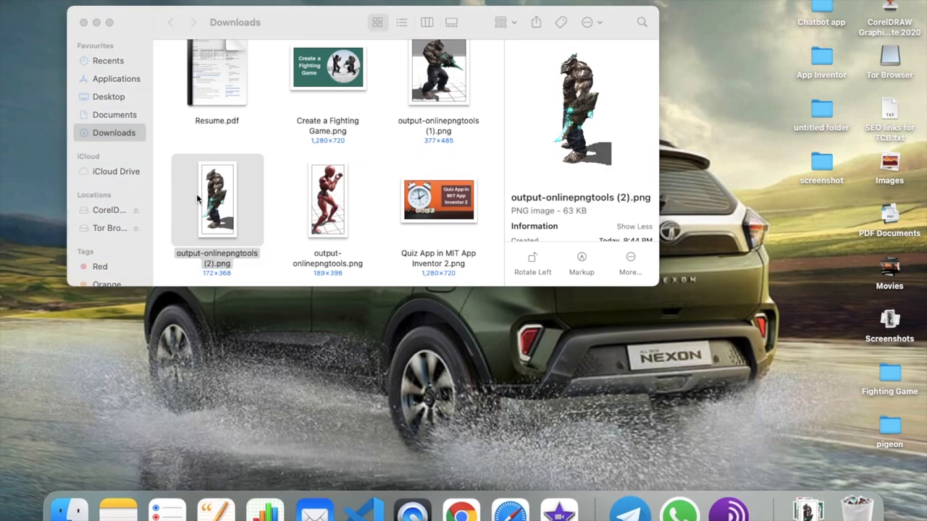
double_click(220, 204)
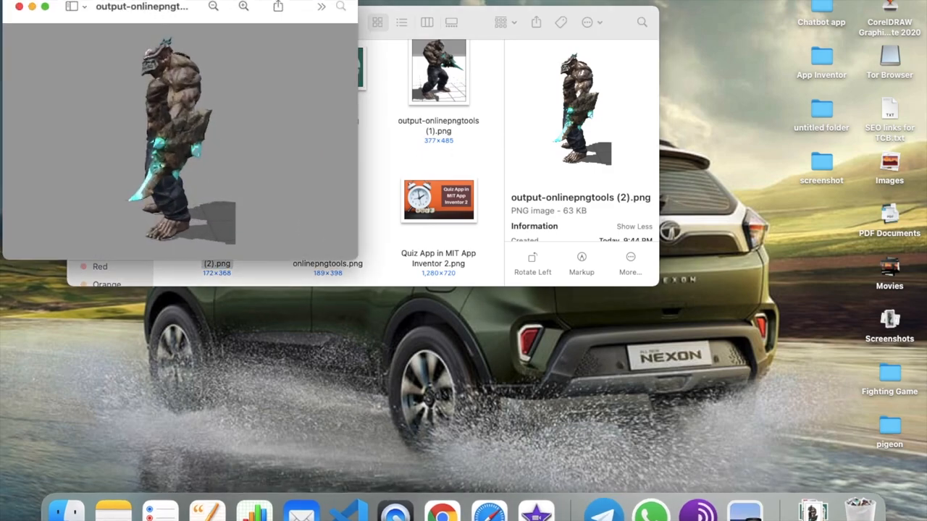
left_click_drag(118, 6, 502, 49)
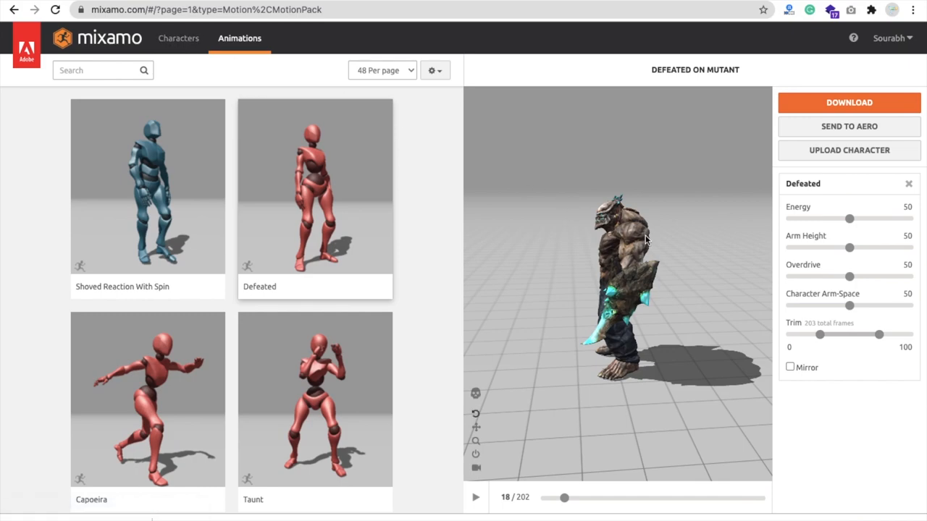
Apply the Taunt animation to the Mutant in Mixamo and pause the preview at frame 42
scroll(288, 359, "down", 1)
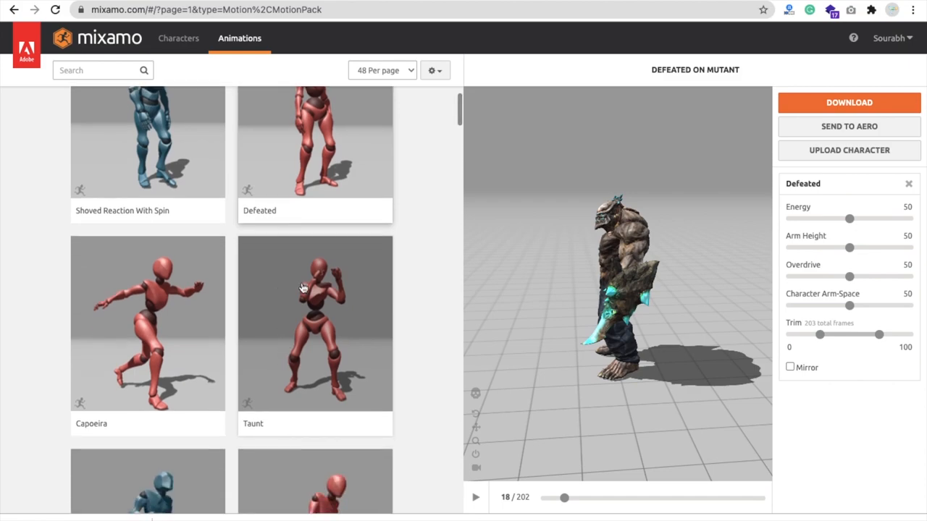
left_click(324, 289)
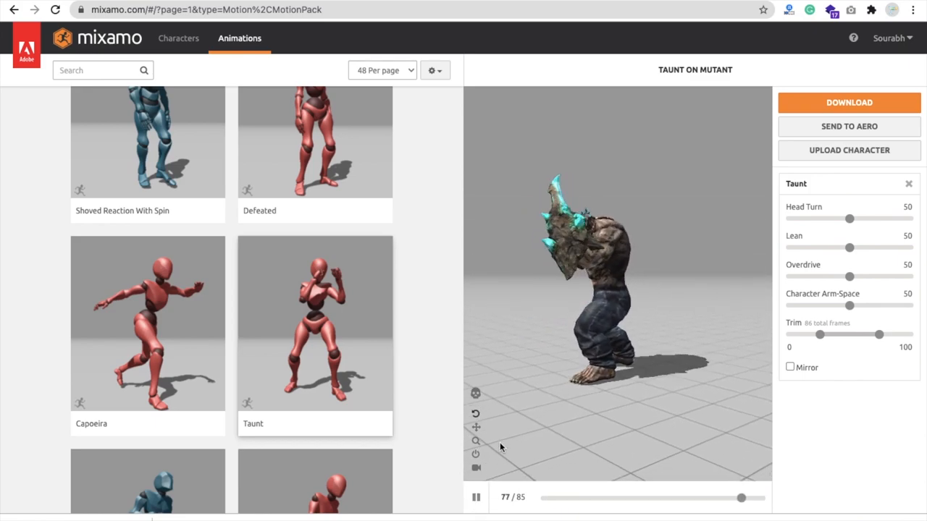
left_click(476, 498)
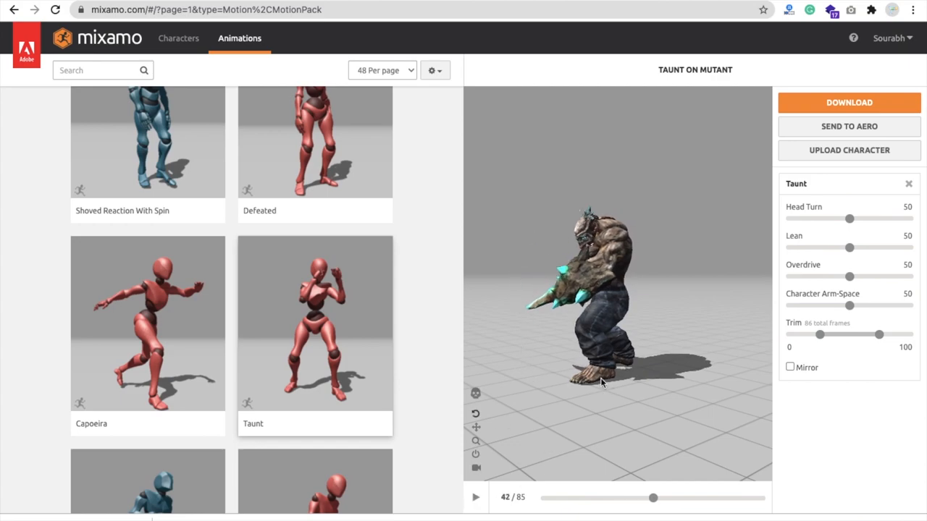
Open the Photopea online photo editor at photopea.com in a new browser tab
key("ctrl+t")
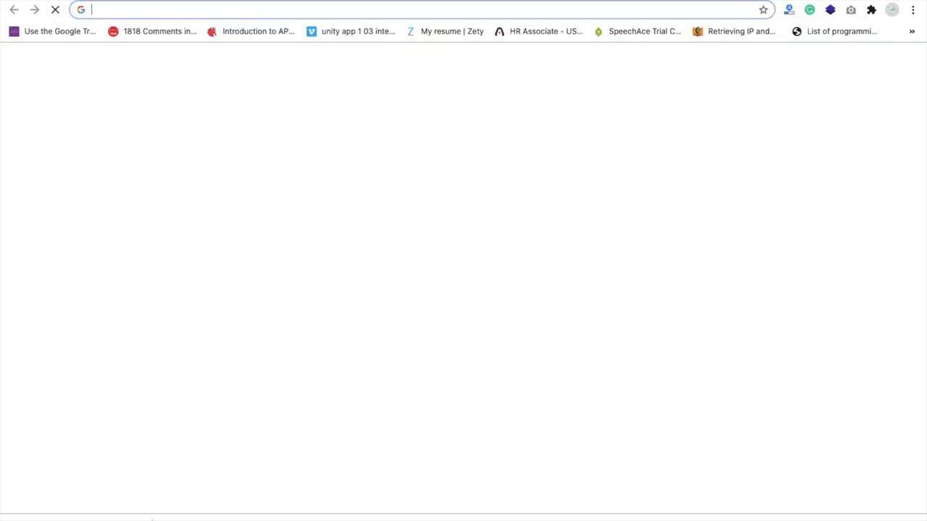
type("photopea.com")
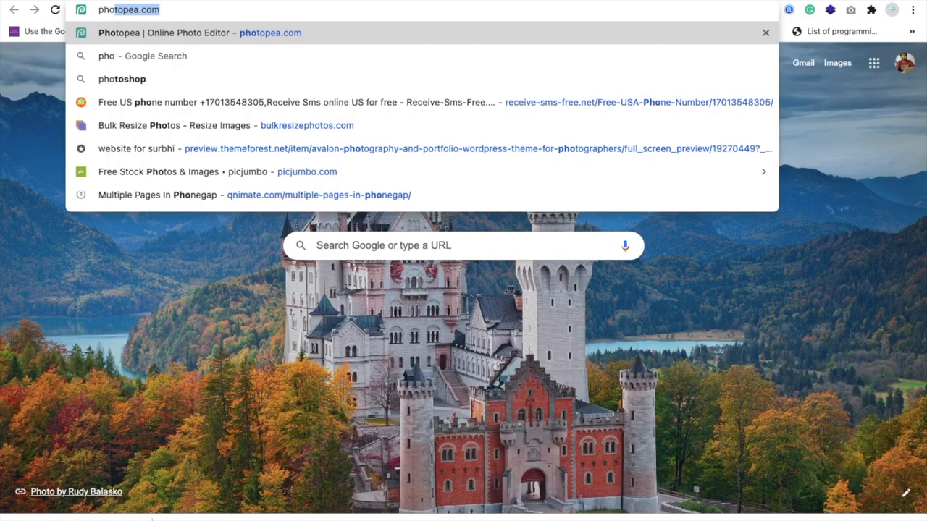
key("Return")
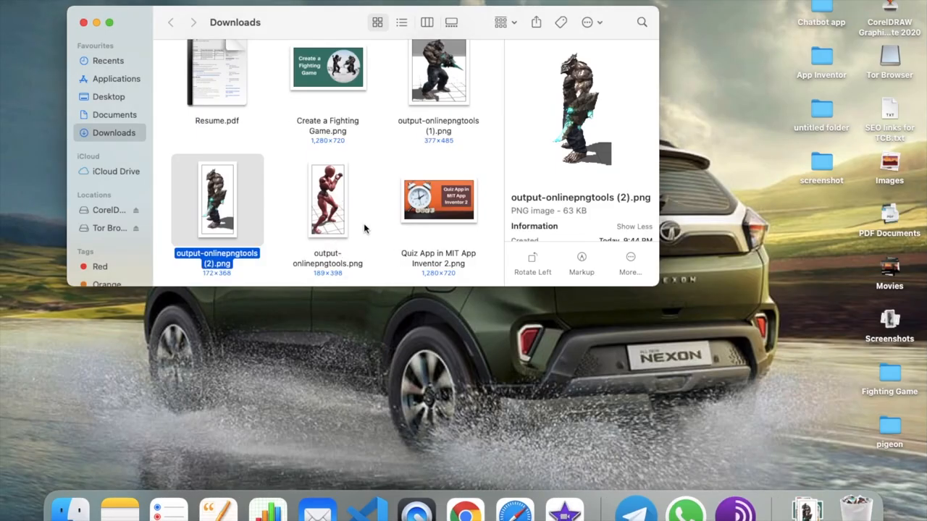
Open the original Mutant side-profile screenshot from the Desktop folder in Preview, in a normal window
scroll(368, 229, "up", 3)
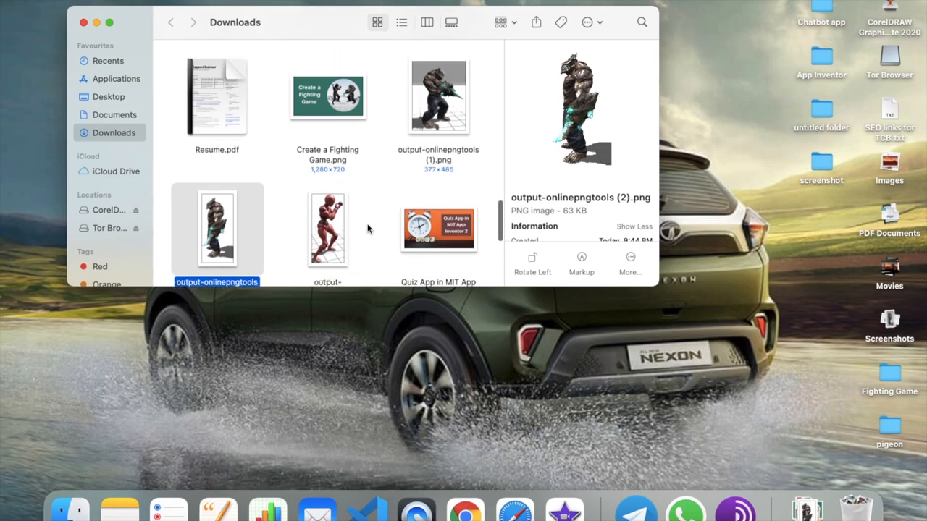
scroll(308, 210, "up", 10)
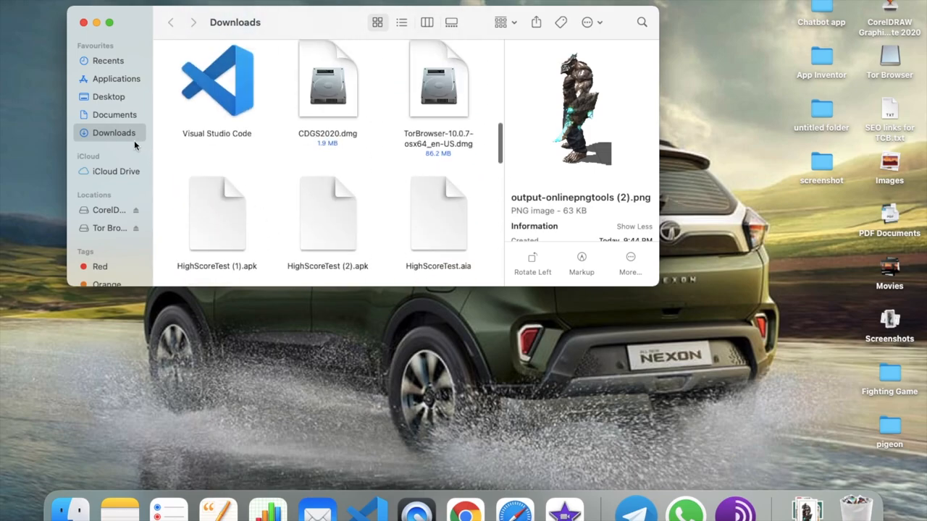
left_click(101, 97)
left_click(110, 23)
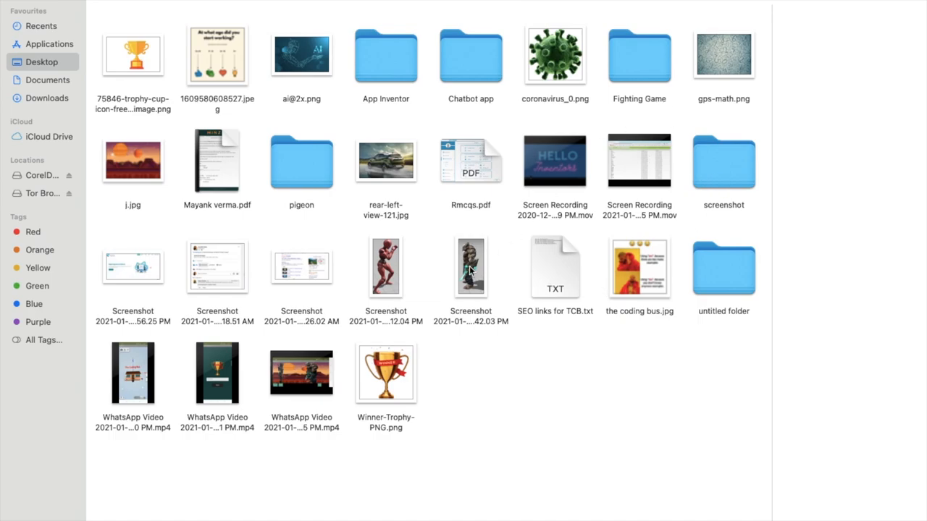
double_click(469, 270)
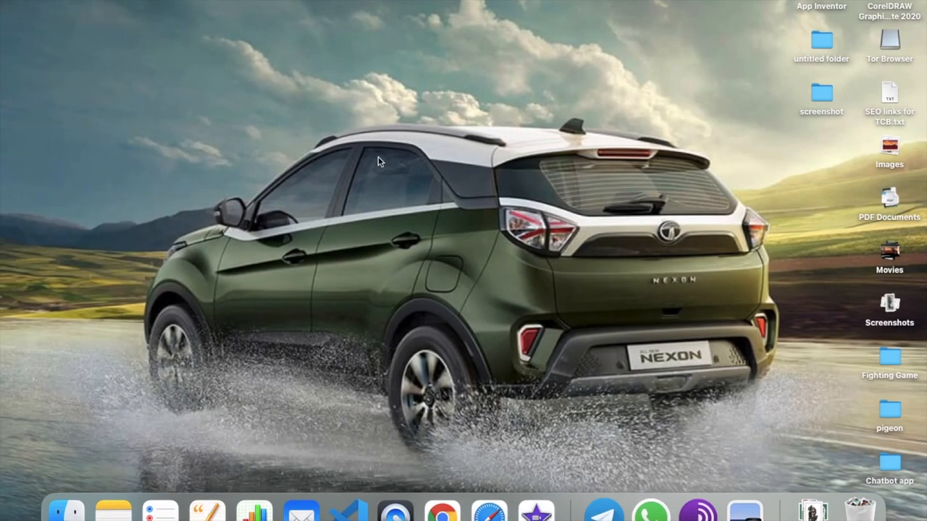
left_click_drag(189, 3, 510, 12)
left_click(362, 15)
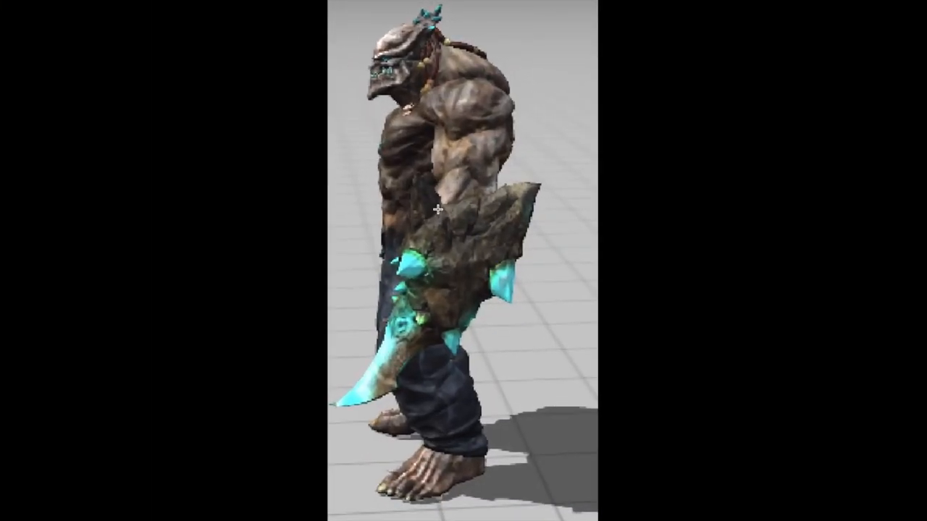
key("Escape")
Show the markup tools and delete a rectangular selection covering the shadow beside the Mutant's legs
left_click(640, 16)
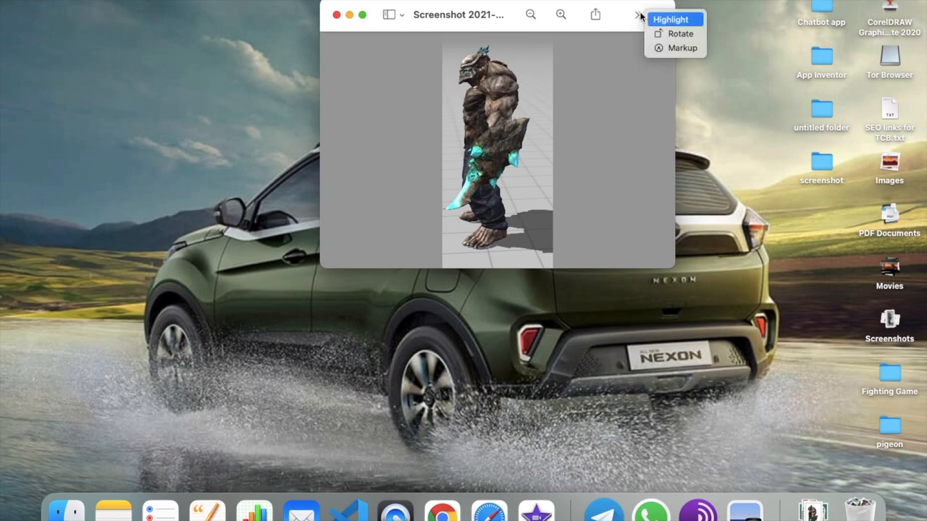
left_click(682, 48)
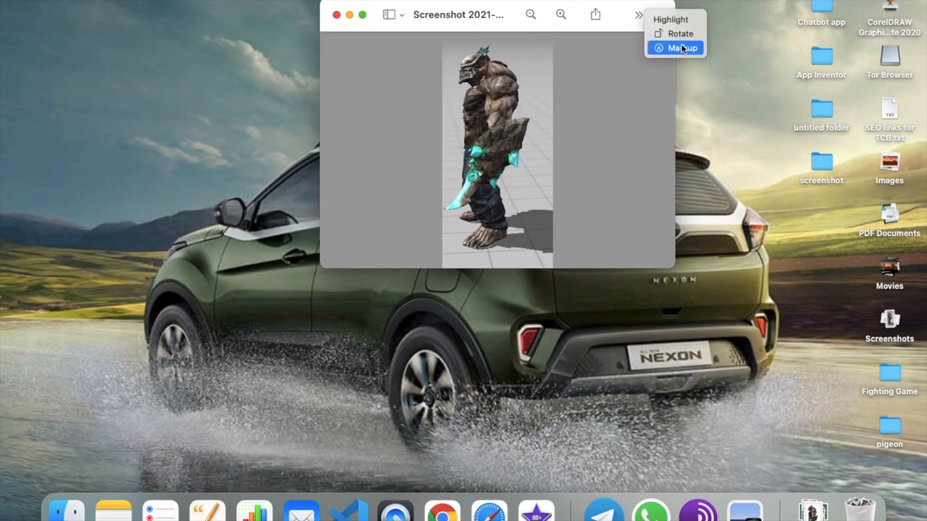
left_click(337, 41)
left_click(540, 191)
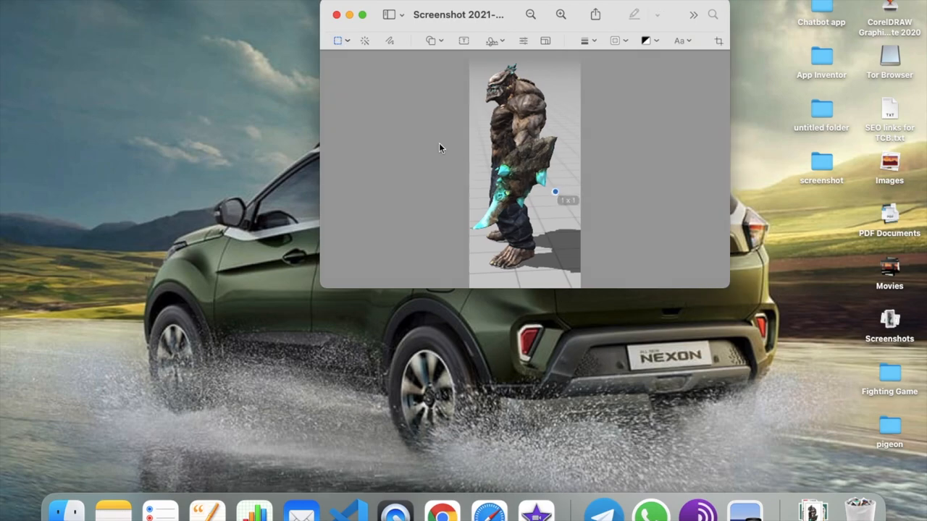
left_click_drag(542, 200, 591, 288)
key("Delete")
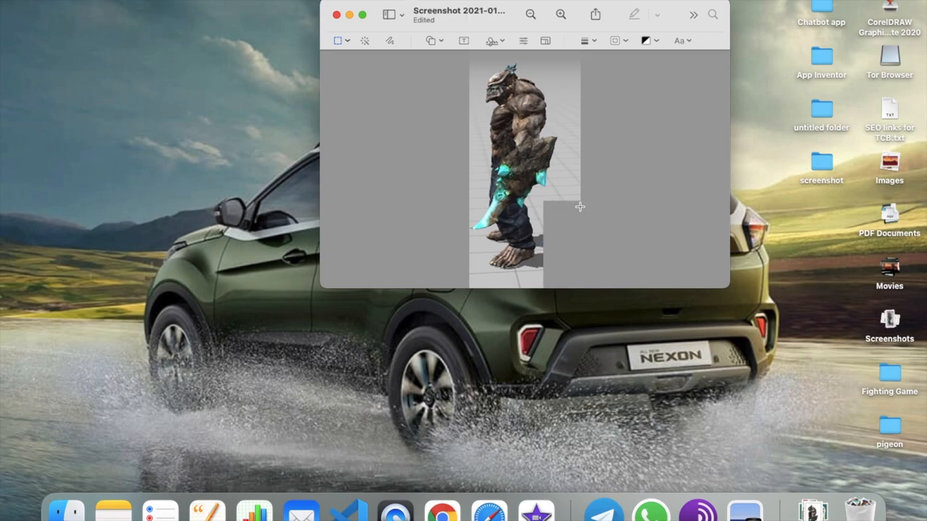
Remove the grey background behind the Mutant's back with the Instant Alpha tool
left_click(365, 40)
left_click(567, 123)
left_click_drag(566, 124, 564, 108)
key("Delete")
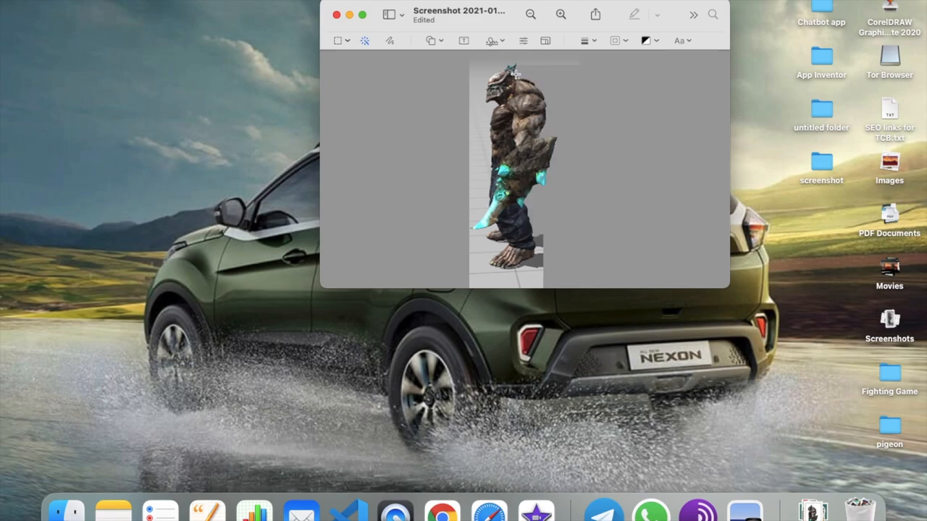
Remove the remaining grey background in front of the Mutant, above its head and beneath its feet with the Instant Alpha tool
left_click_drag(475, 118, 476, 117)
key("Delete")
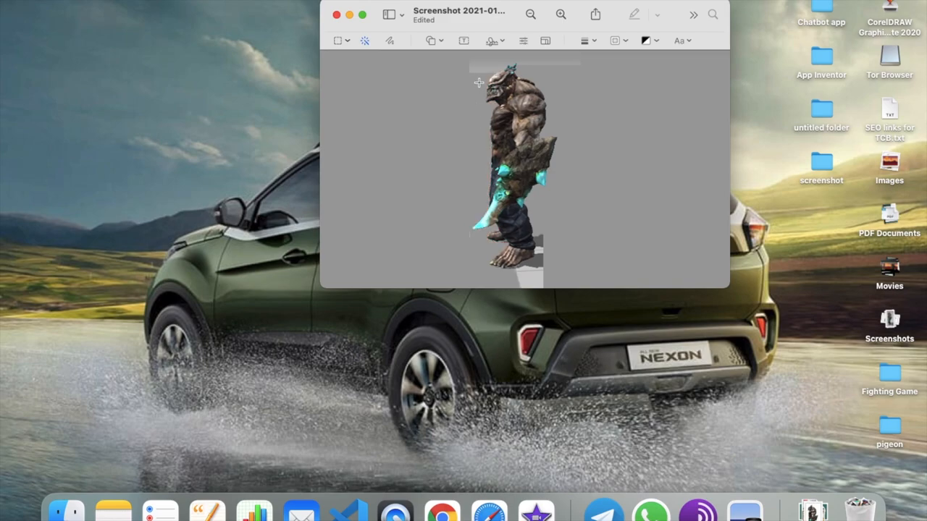
left_click_drag(483, 55, 488, 56)
key("Delete")
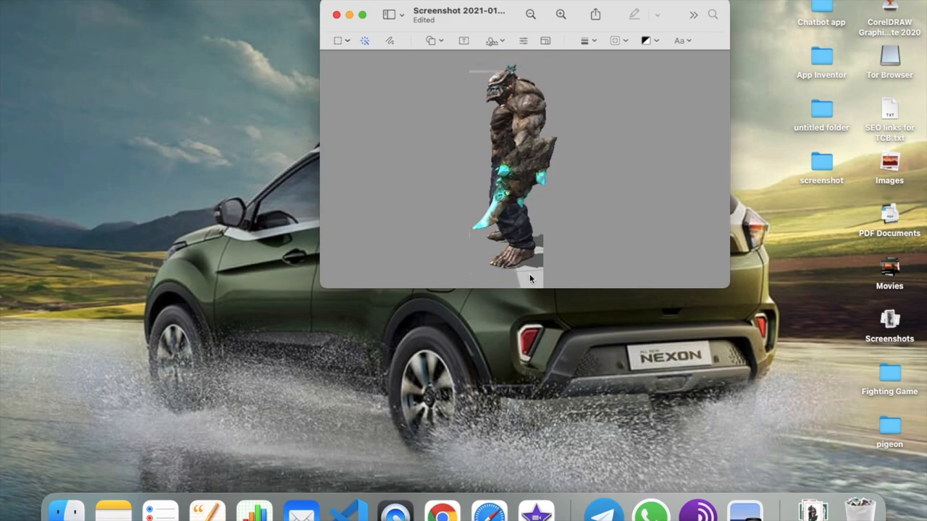
left_click_drag(530, 275, 540, 268)
key("Delete")
key("Delete")
Save the edited Mutant screenshot and close it, leaving no file selected in the Desktop folder
key("super+s")
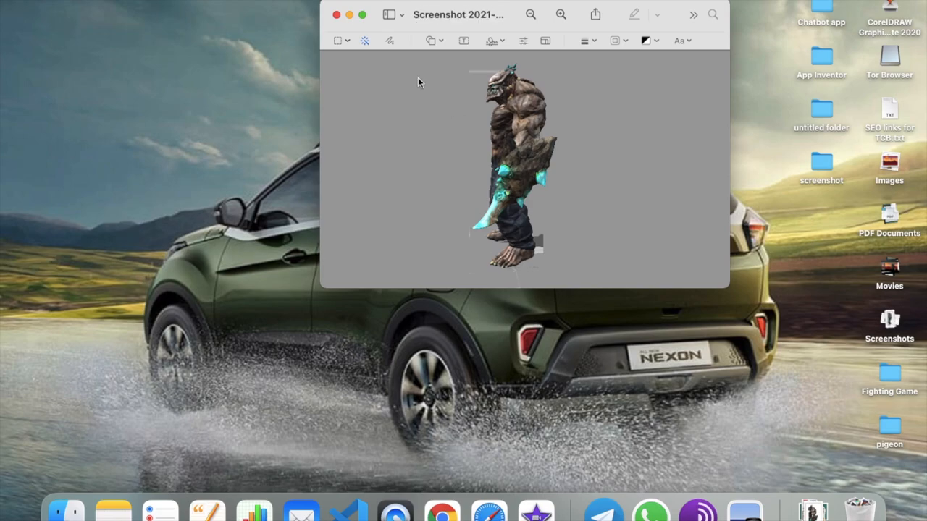
left_click(336, 14)
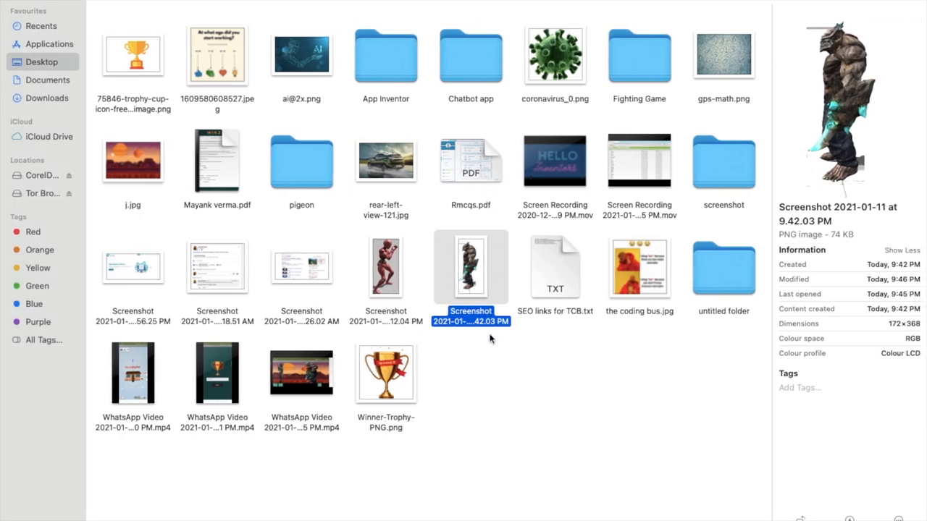
left_click(588, 340)
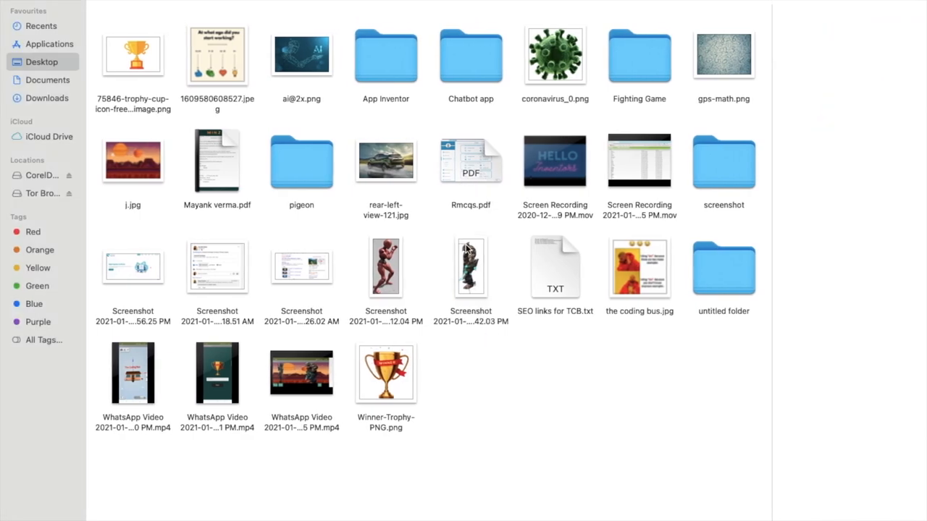
left_click(567, 249)
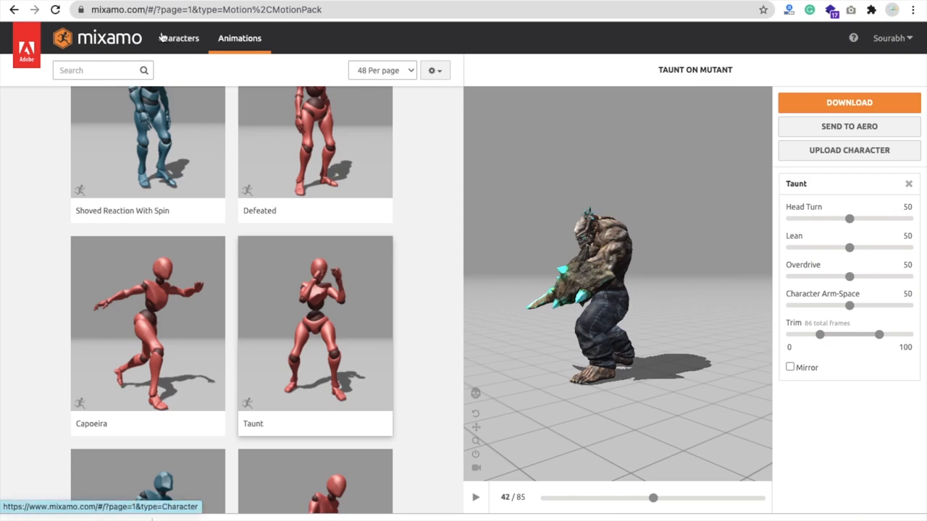
Switch to Mixamo in the browser and load the Erika Archer character in place of Mutant
left_click(164, 38)
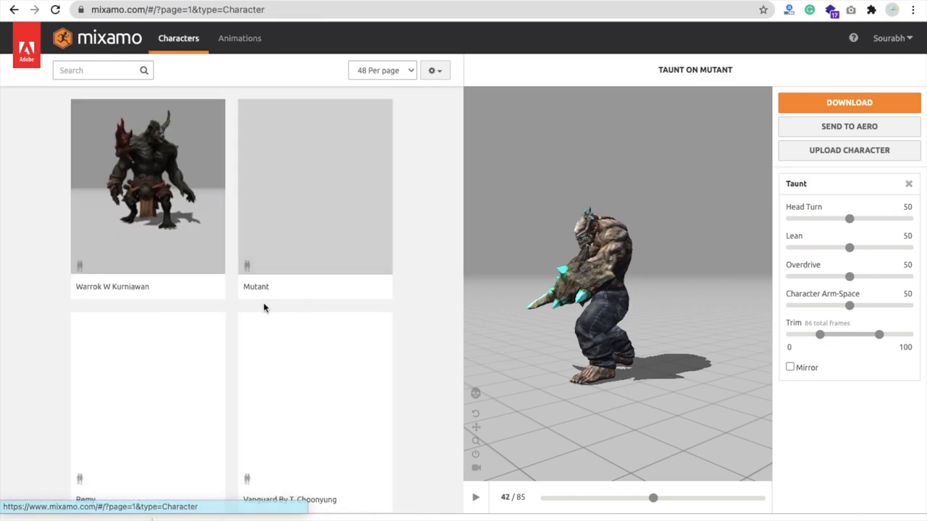
scroll(229, 308, "down", 1)
scroll(228, 308, "down", 1)
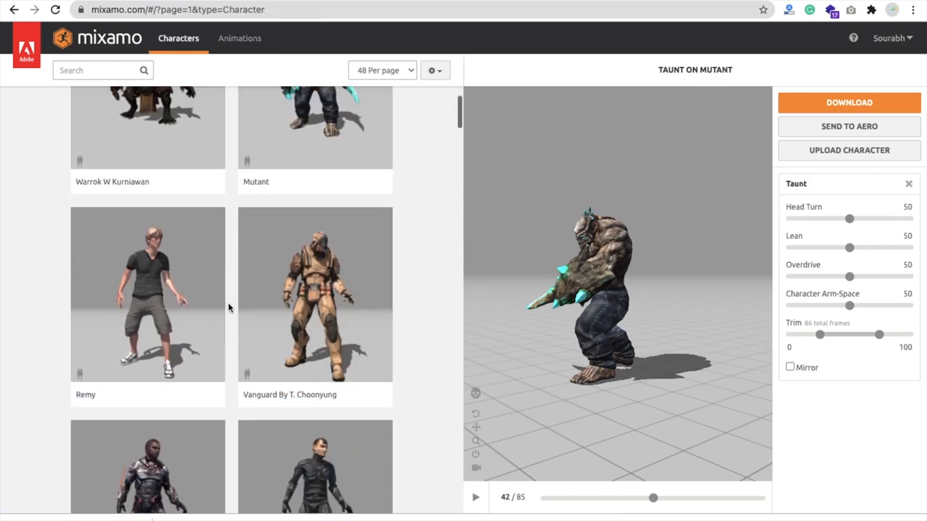
scroll(228, 308, "down", 8)
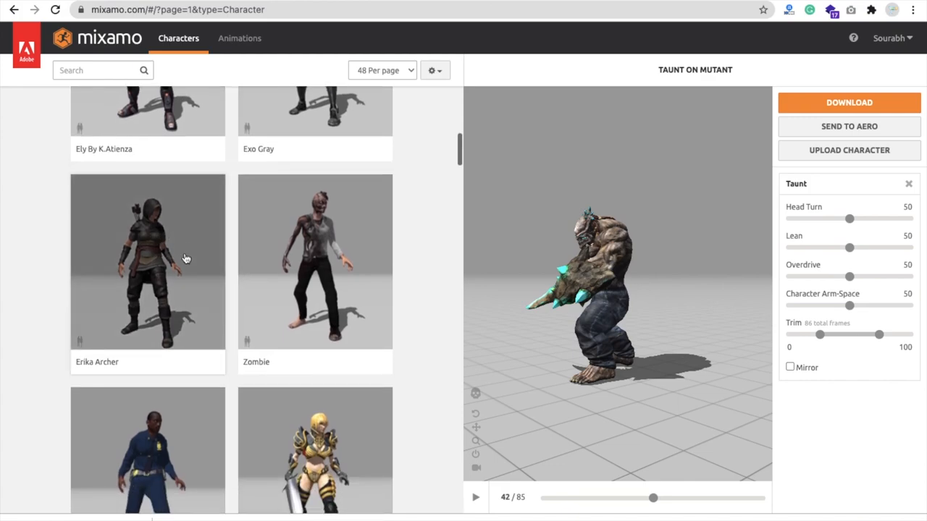
scroll(145, 290, "down", 1)
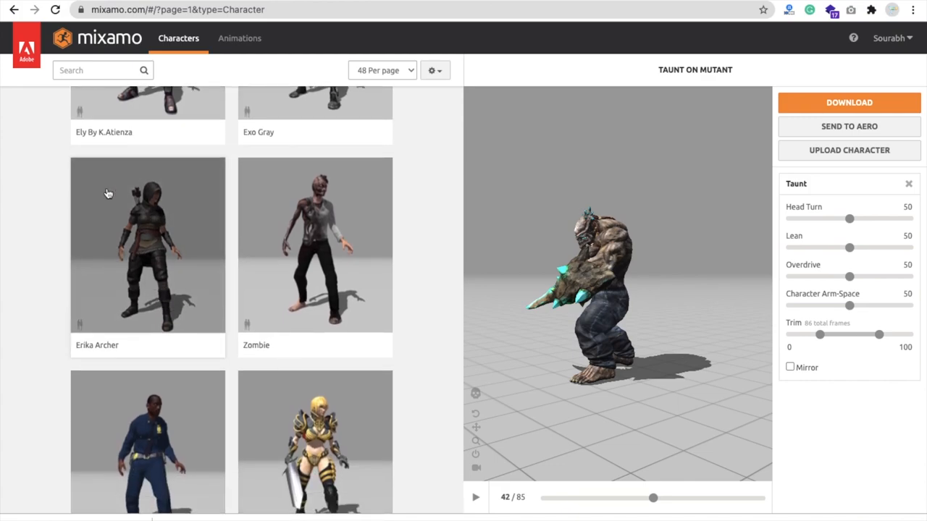
left_click(133, 220)
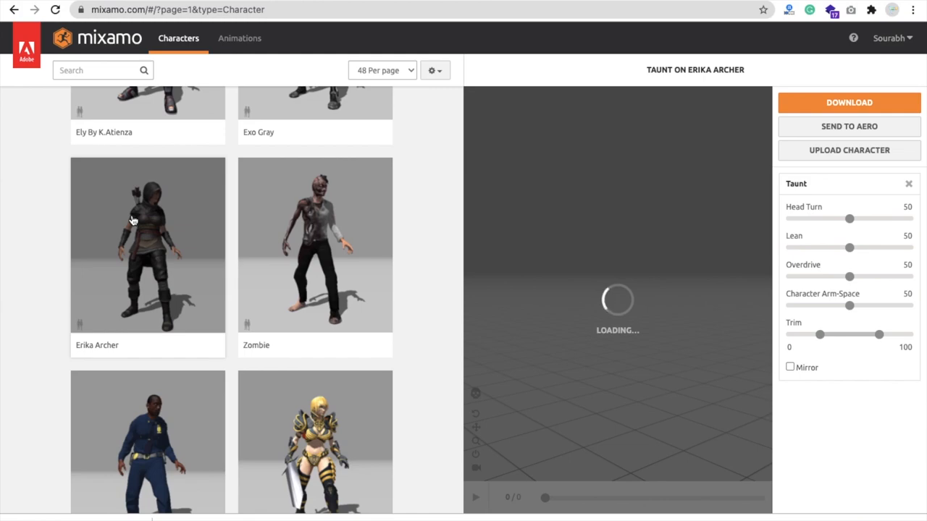